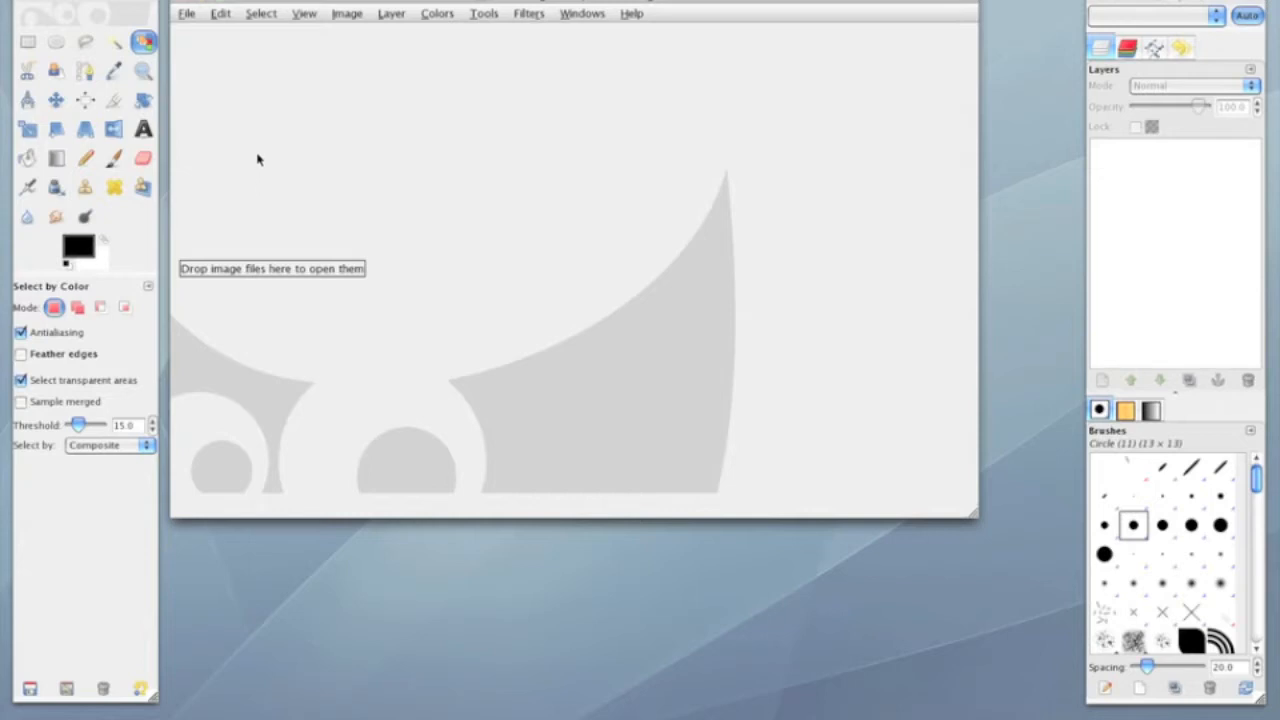
Step: Open the recent image Snapshot_070.tga and duplicate its Background layer
{"action": "left_click", "coordinate": [187, 17]}
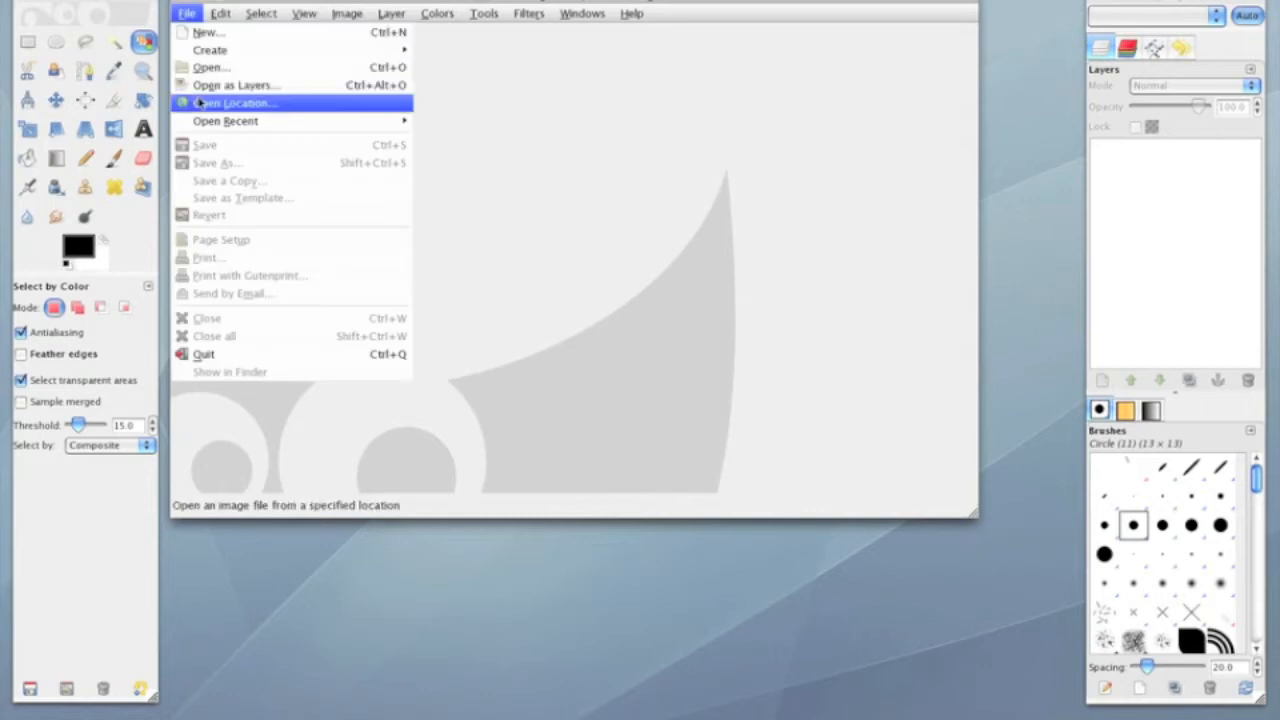
{"action": "mouse_move", "coordinate": [200, 124]}
{"action": "left_click", "coordinate": [473, 122]}
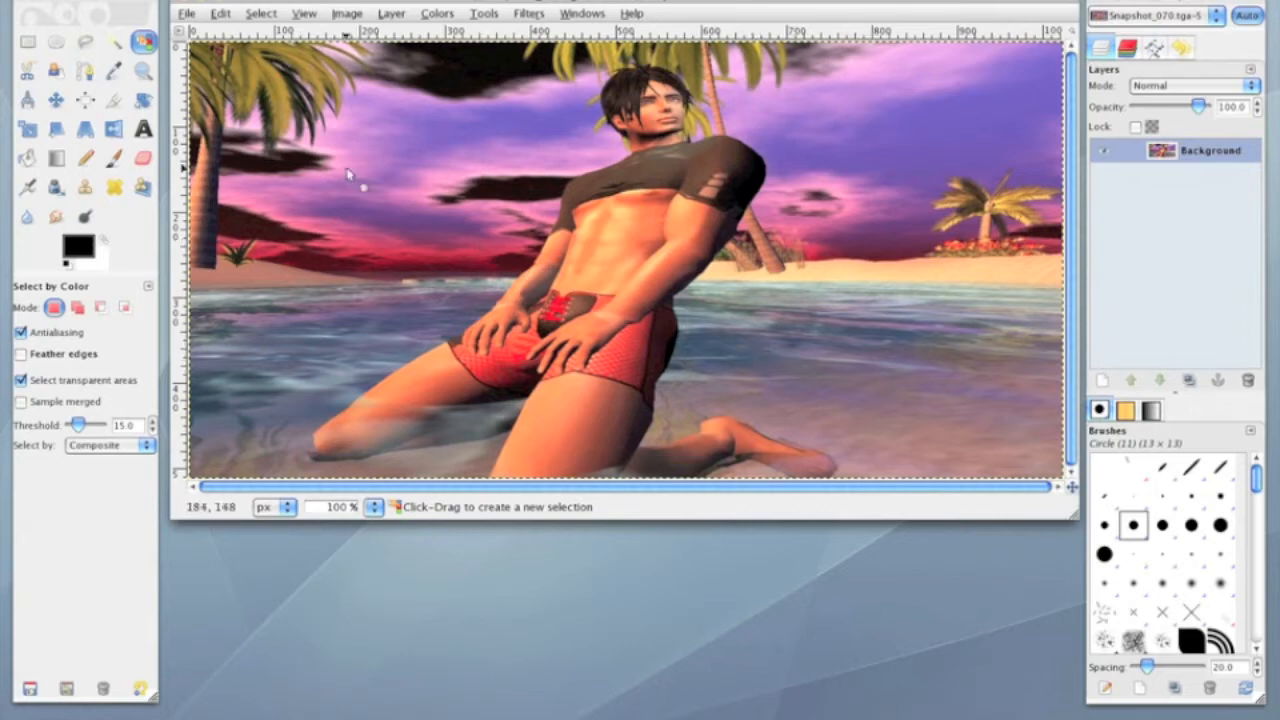
{"action": "left_click", "coordinate": [1192, 380]}
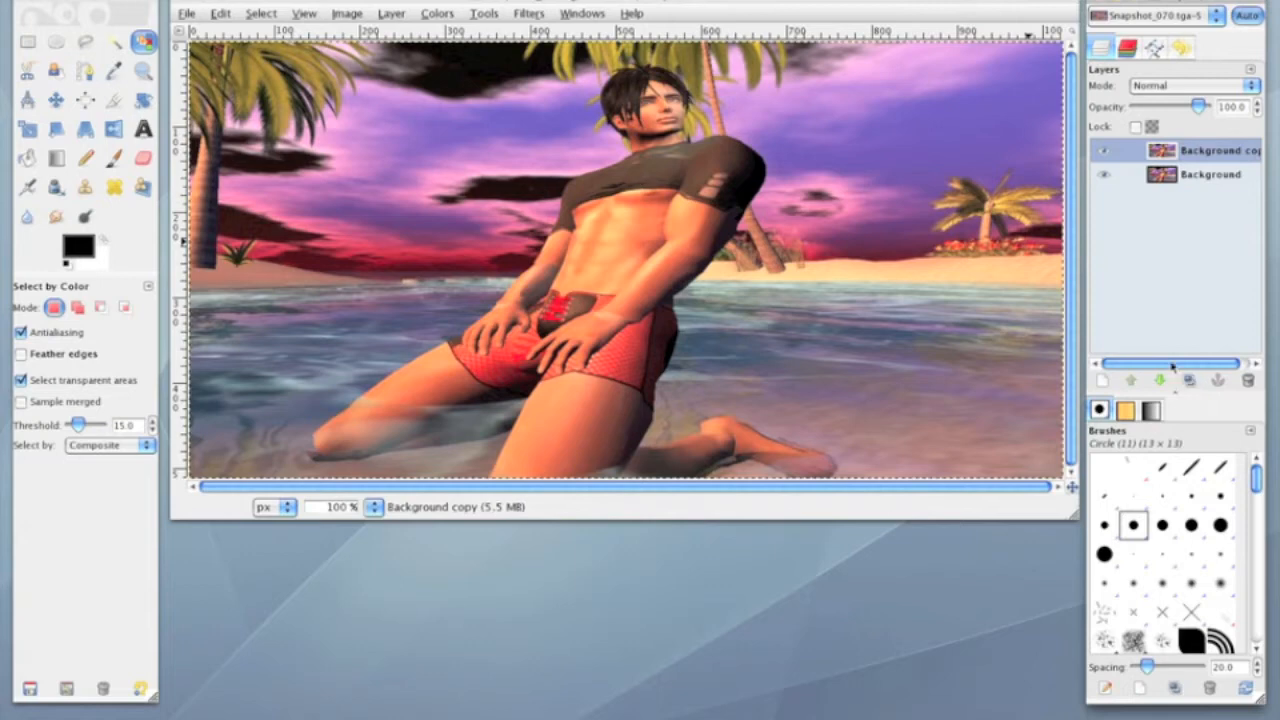
{"action": "left_click", "coordinate": [1216, 158]}
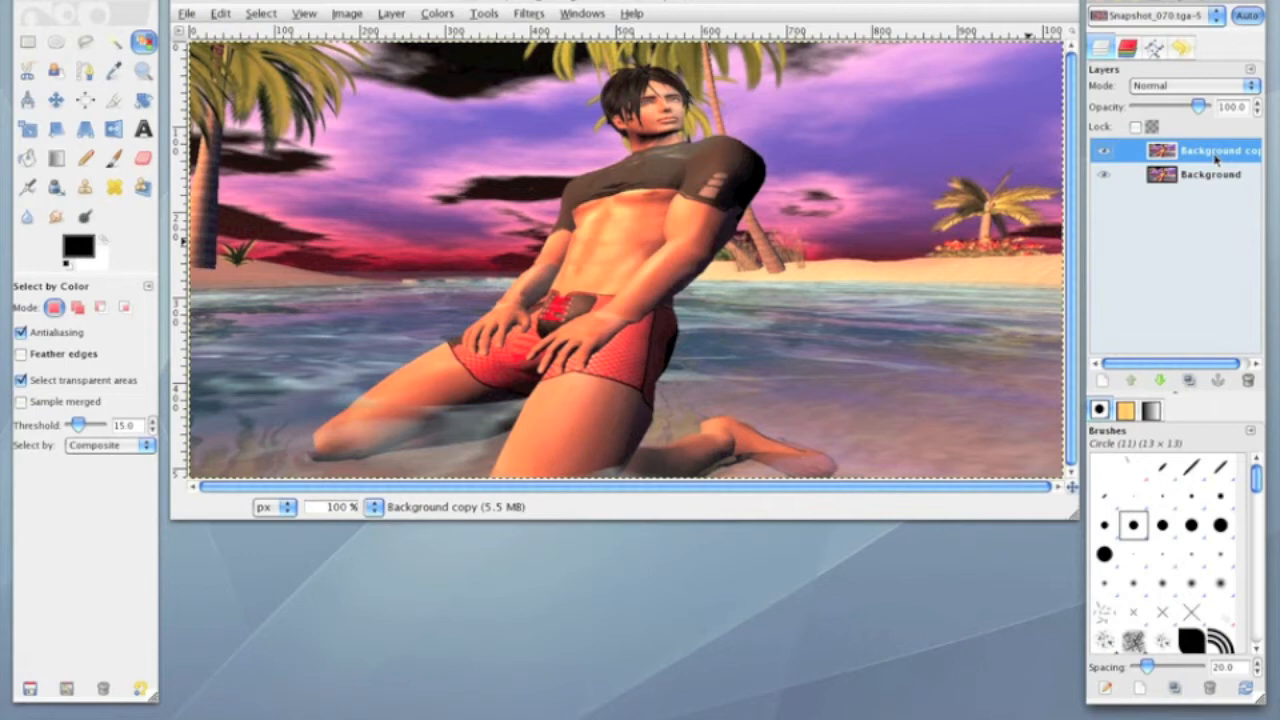
Step: Trace the kneeling man's full outline with the Scissors Select tool and convert the closed path into a selection
{"action": "left_click", "coordinate": [27, 72]}
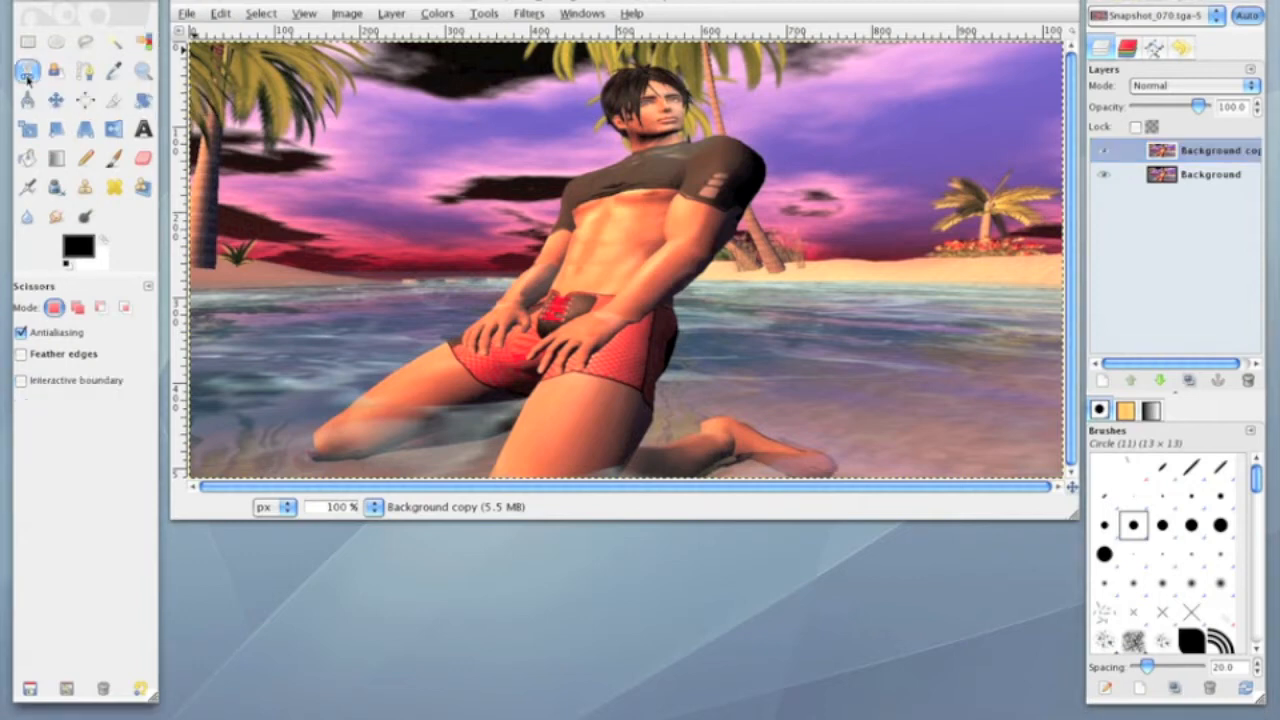
{"action": "left_click", "coordinate": [505, 432]}
{"action": "left_click", "coordinate": [490, 438]}
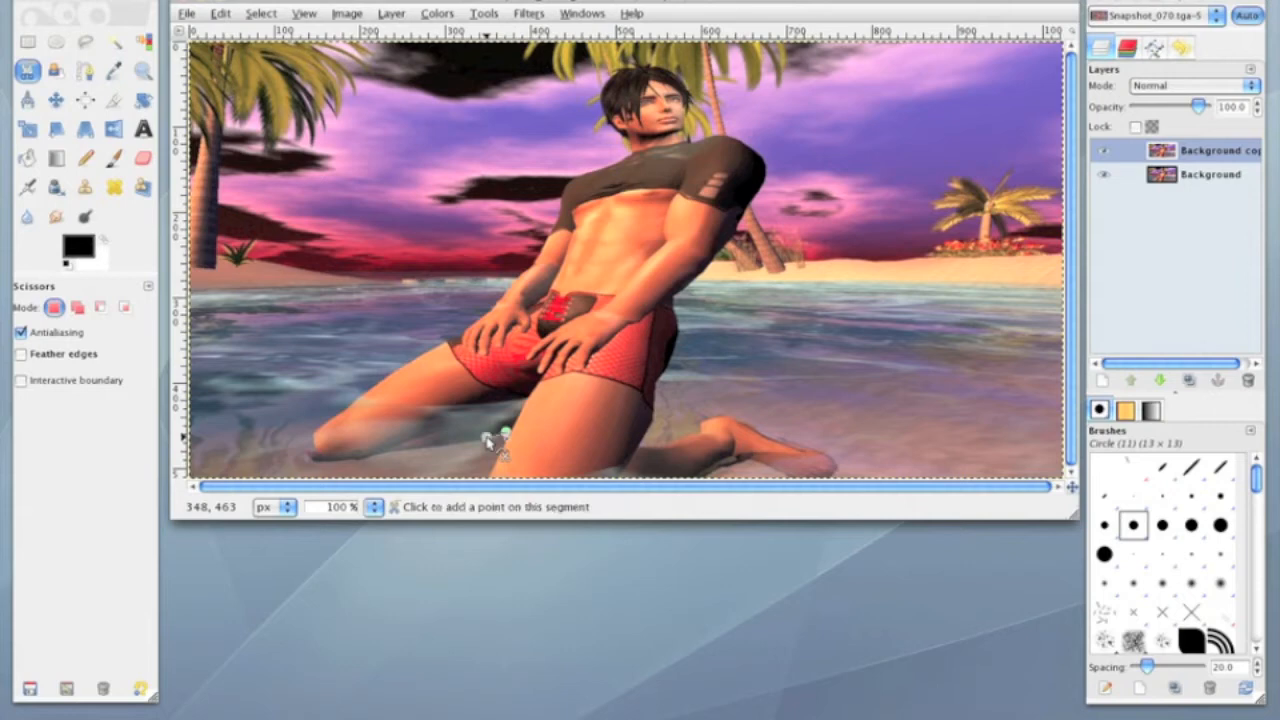
{"action": "left_click", "coordinate": [437, 446]}
{"action": "left_click", "coordinate": [388, 451]}
{"action": "left_click", "coordinate": [365, 459]}
{"action": "left_click", "coordinate": [347, 460]}
{"action": "left_click", "coordinate": [316, 457]}
{"action": "left_click", "coordinate": [311, 437]}
{"action": "left_click", "coordinate": [329, 420]}
{"action": "left_click", "coordinate": [355, 398]}
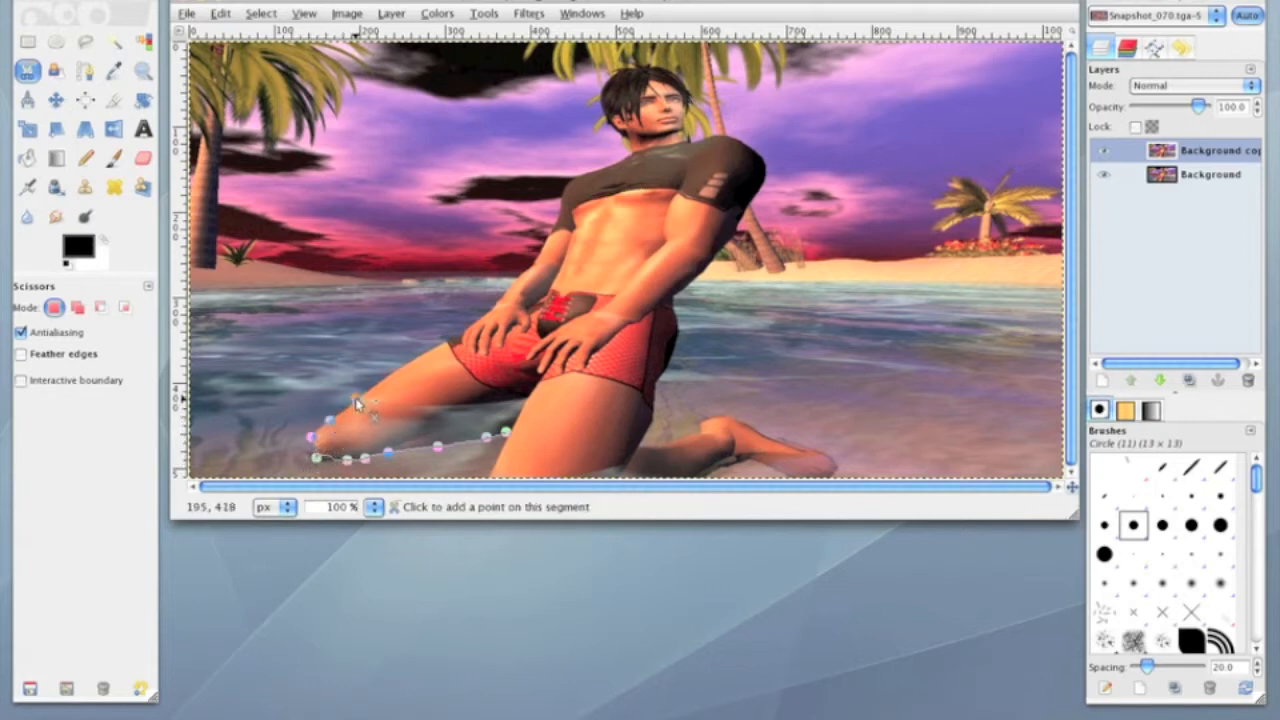
{"action": "left_click", "coordinate": [385, 376]}
{"action": "left_click", "coordinate": [425, 351]}
{"action": "left_click", "coordinate": [452, 337]}
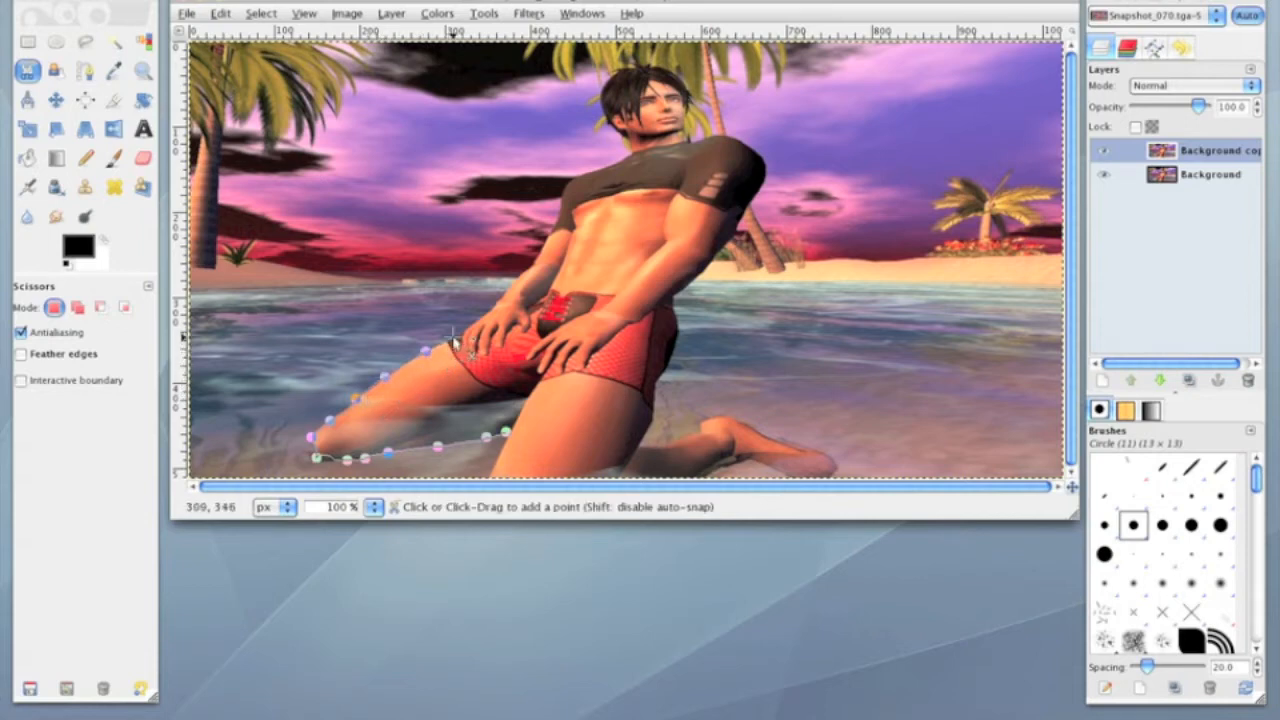
{"action": "left_click", "coordinate": [473, 325]}
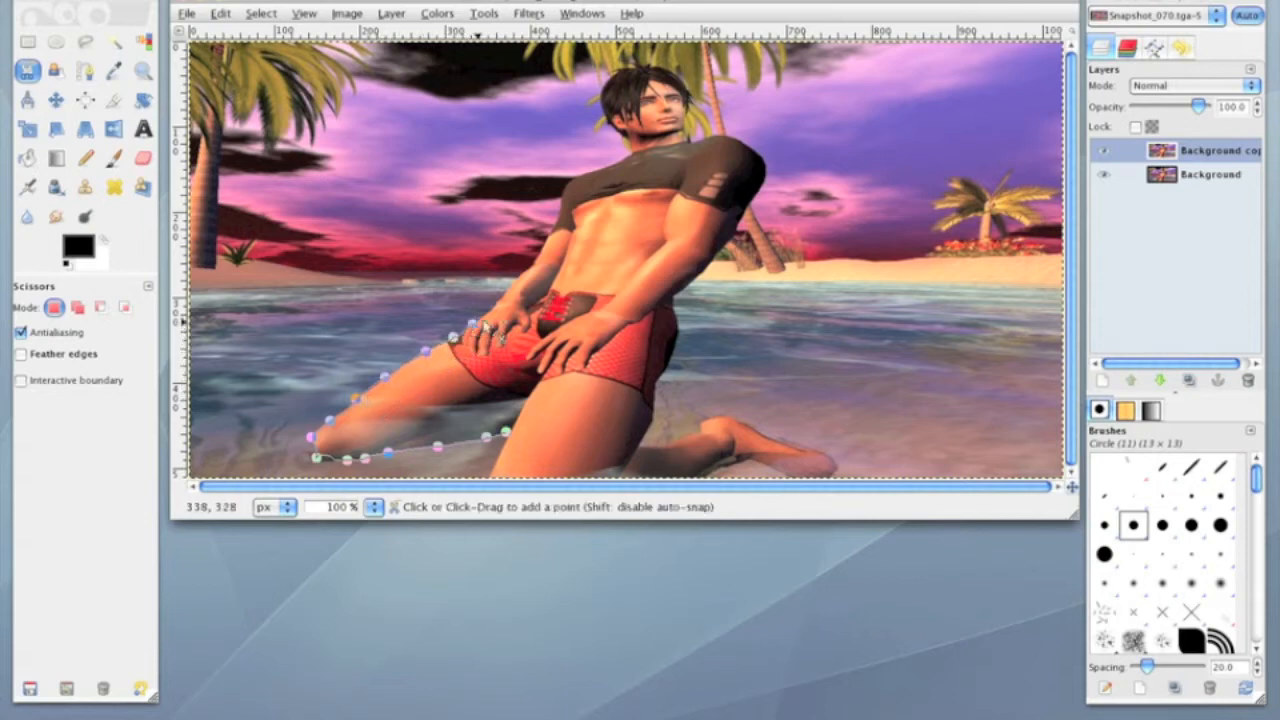
{"action": "left_click", "coordinate": [500, 296]}
{"action": "left_click", "coordinate": [521, 274]}
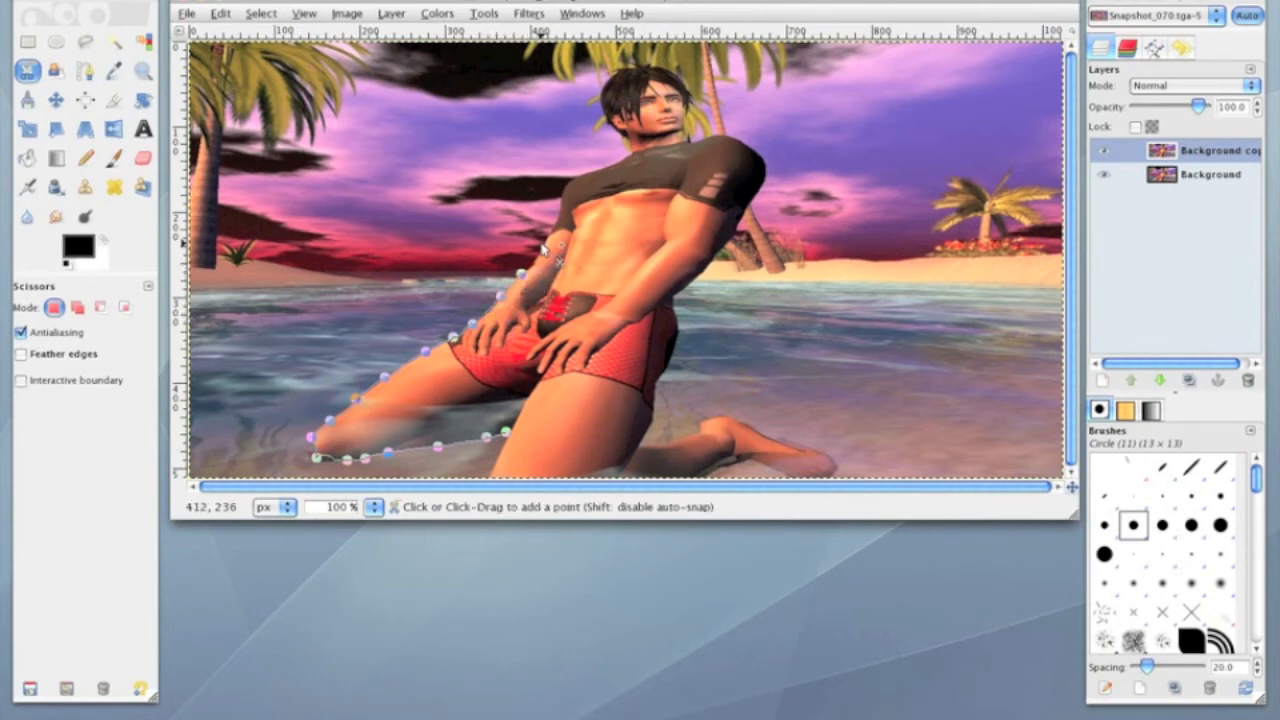
{"action": "left_click", "coordinate": [544, 248]}
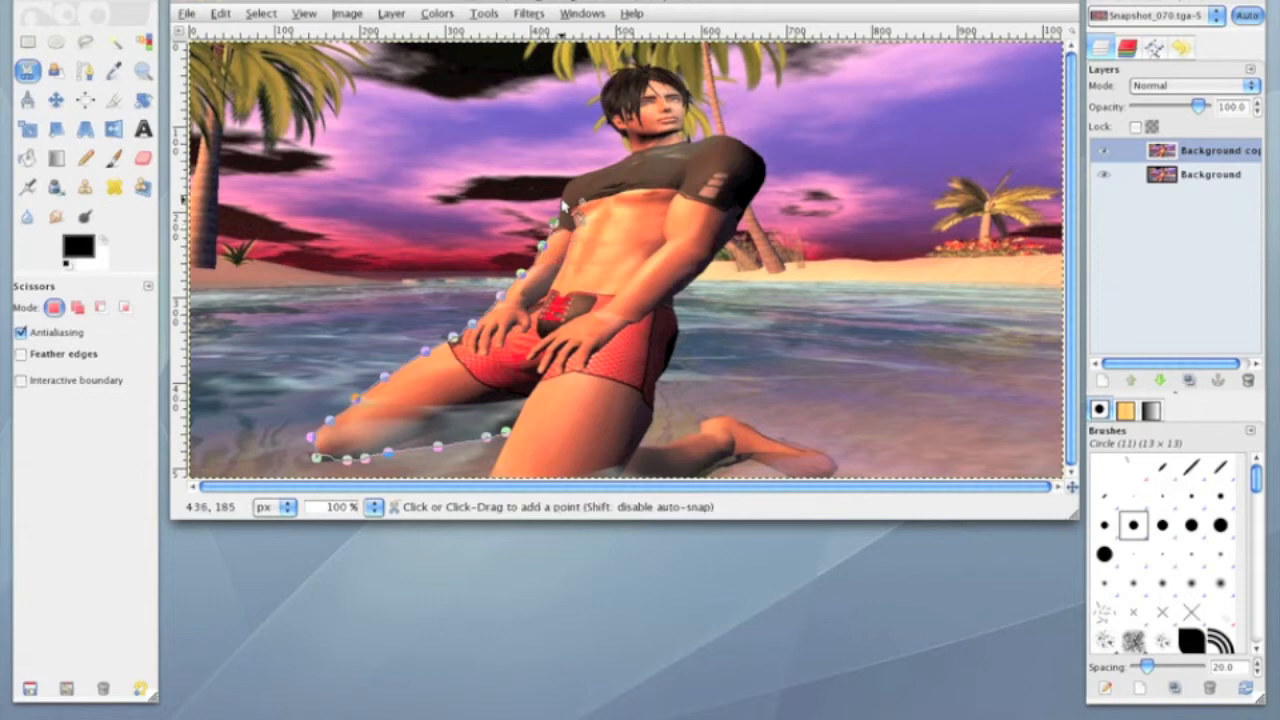
{"action": "left_click", "coordinate": [566, 184]}
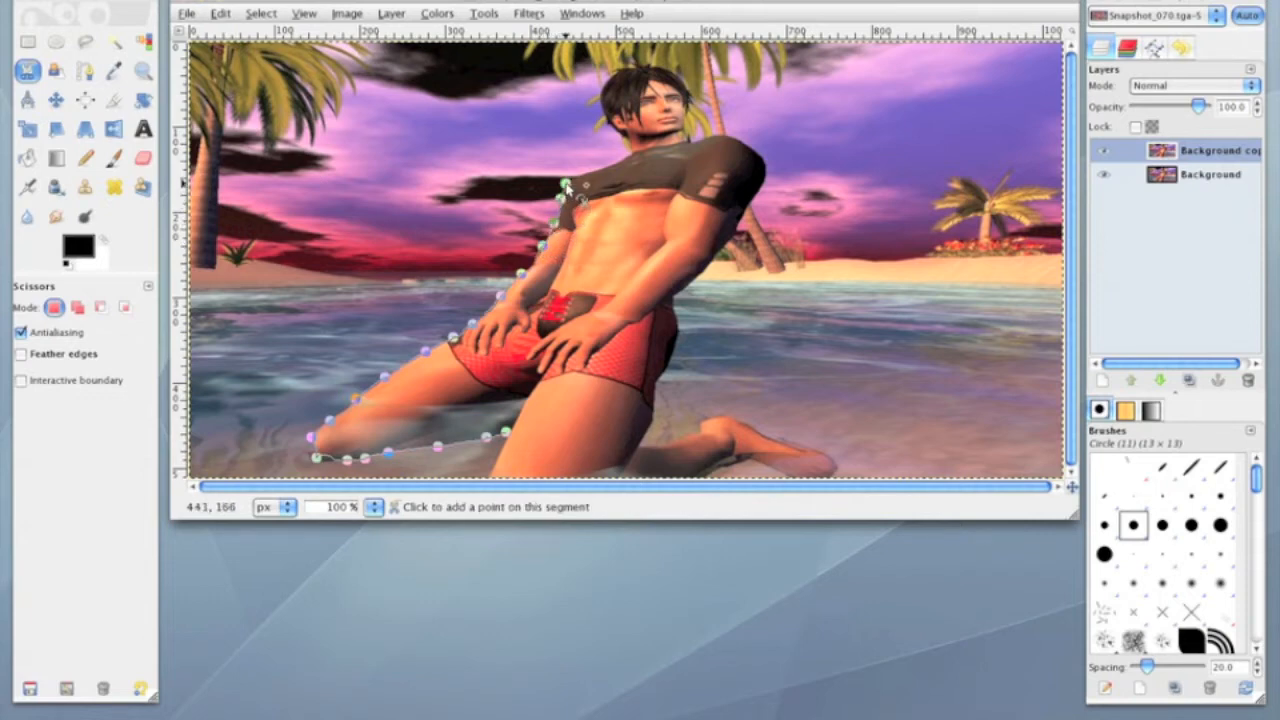
{"action": "left_click", "coordinate": [591, 170]}
{"action": "left_click", "coordinate": [619, 163]}
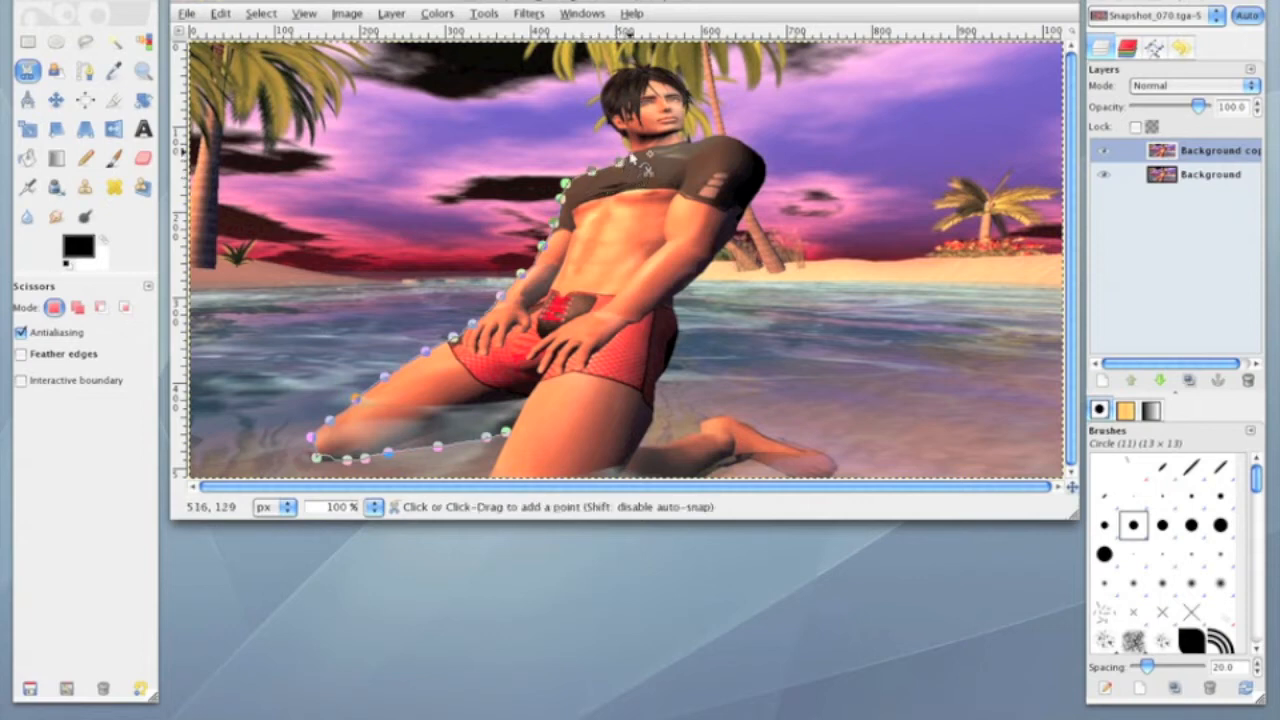
{"action": "left_click", "coordinate": [630, 149]}
{"action": "left_click", "coordinate": [624, 138]}
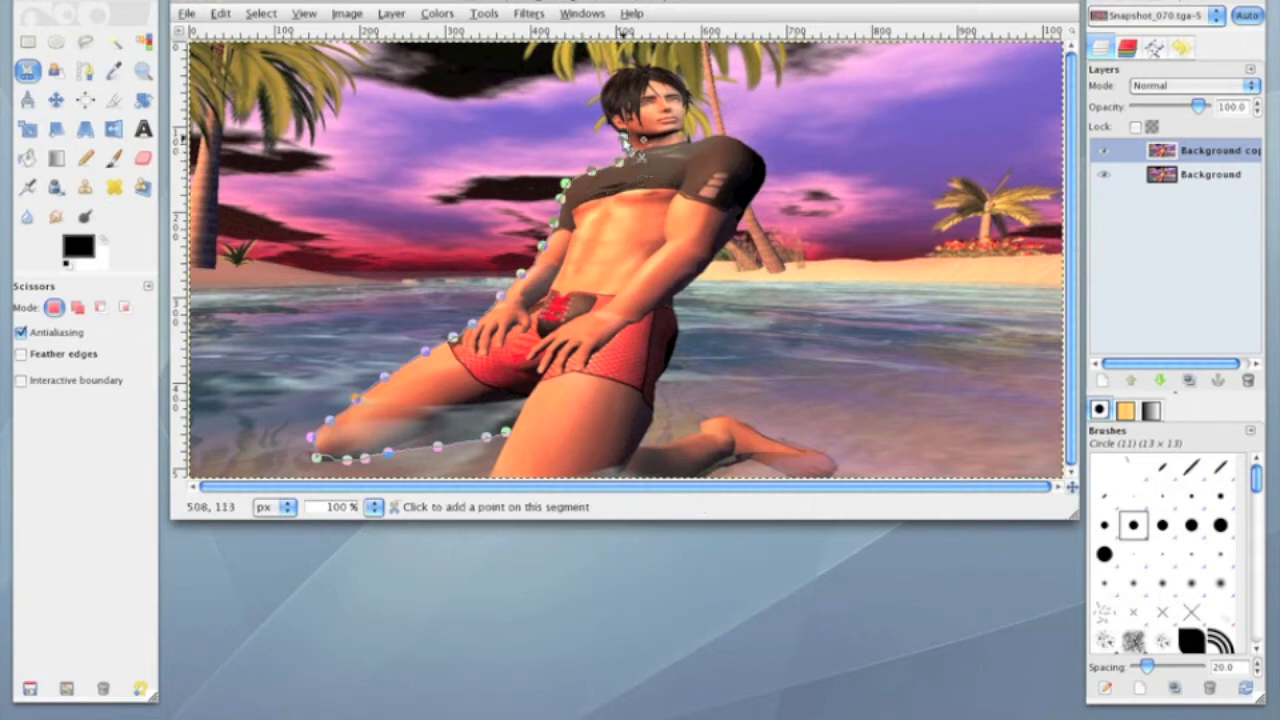
{"action": "left_click", "coordinate": [621, 104]}
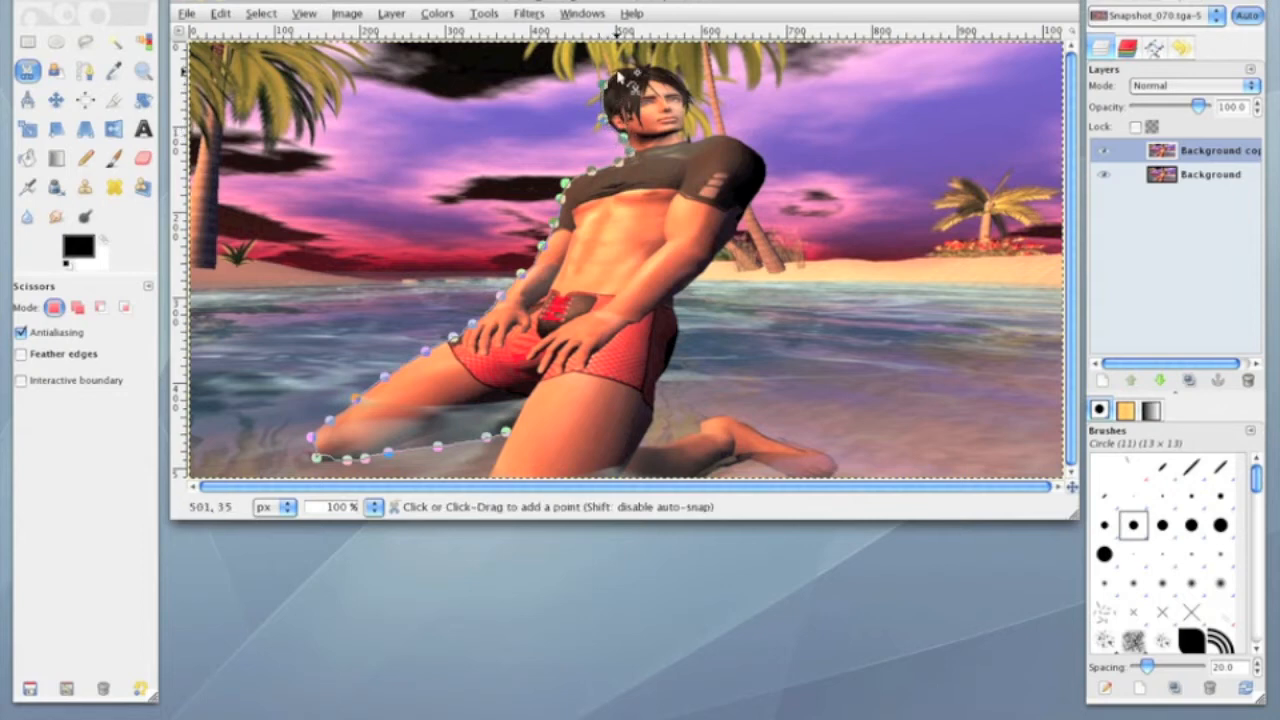
{"action": "left_click", "coordinate": [620, 69]}
{"action": "left_click", "coordinate": [643, 62]}
{"action": "left_click", "coordinate": [664, 69]}
{"action": "left_click", "coordinate": [682, 79]}
{"action": "left_click", "coordinate": [691, 101]}
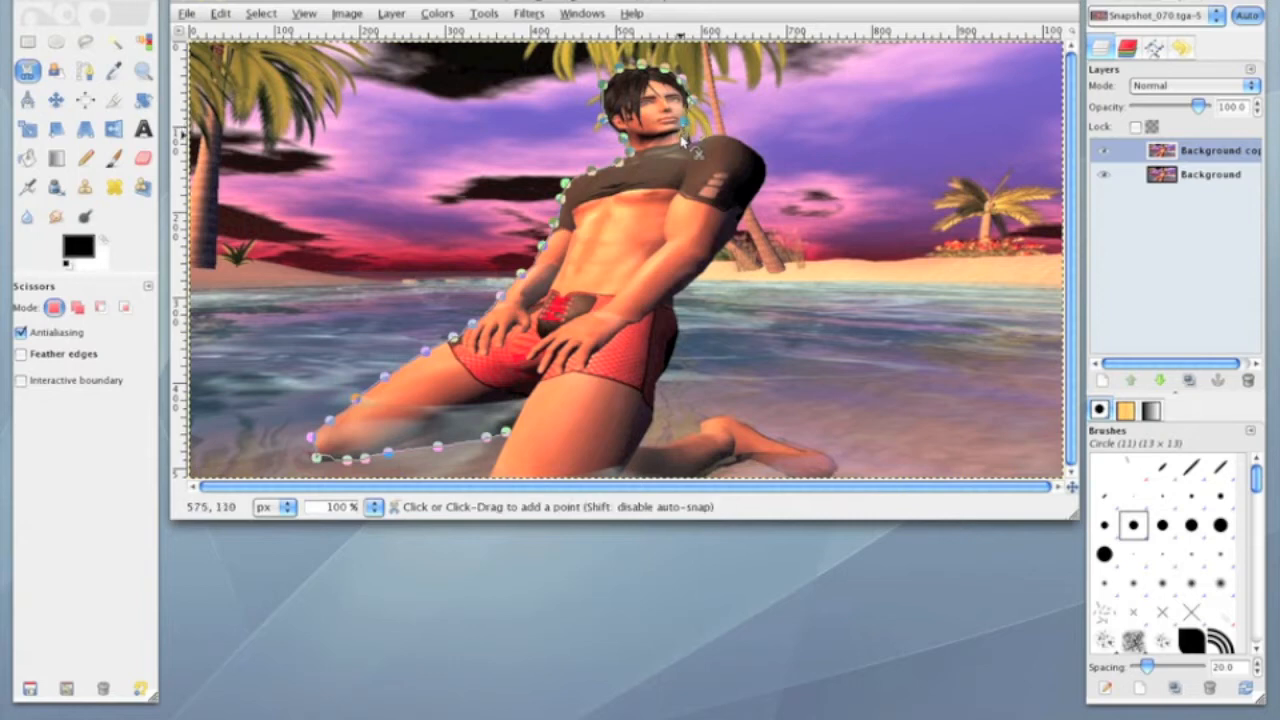
{"action": "left_click", "coordinate": [747, 143]}
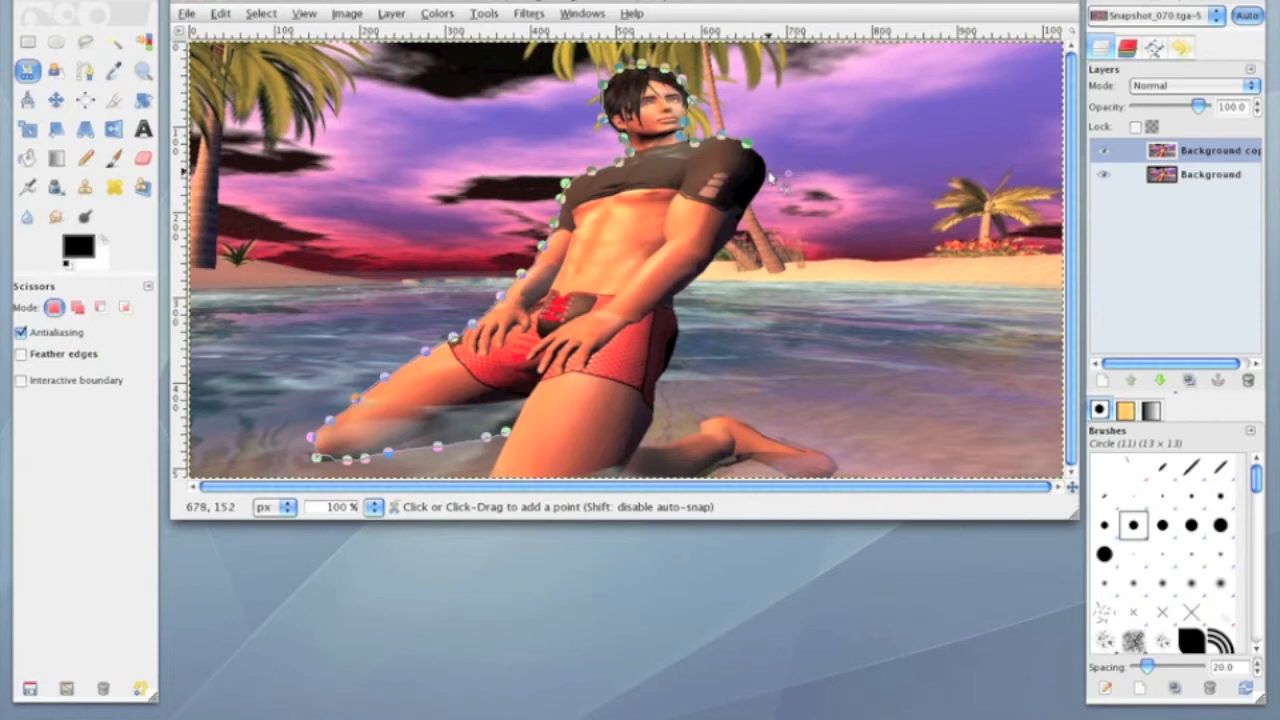
{"action": "left_click", "coordinate": [761, 184]}
{"action": "left_click", "coordinate": [739, 231]}
{"action": "left_click", "coordinate": [726, 246]}
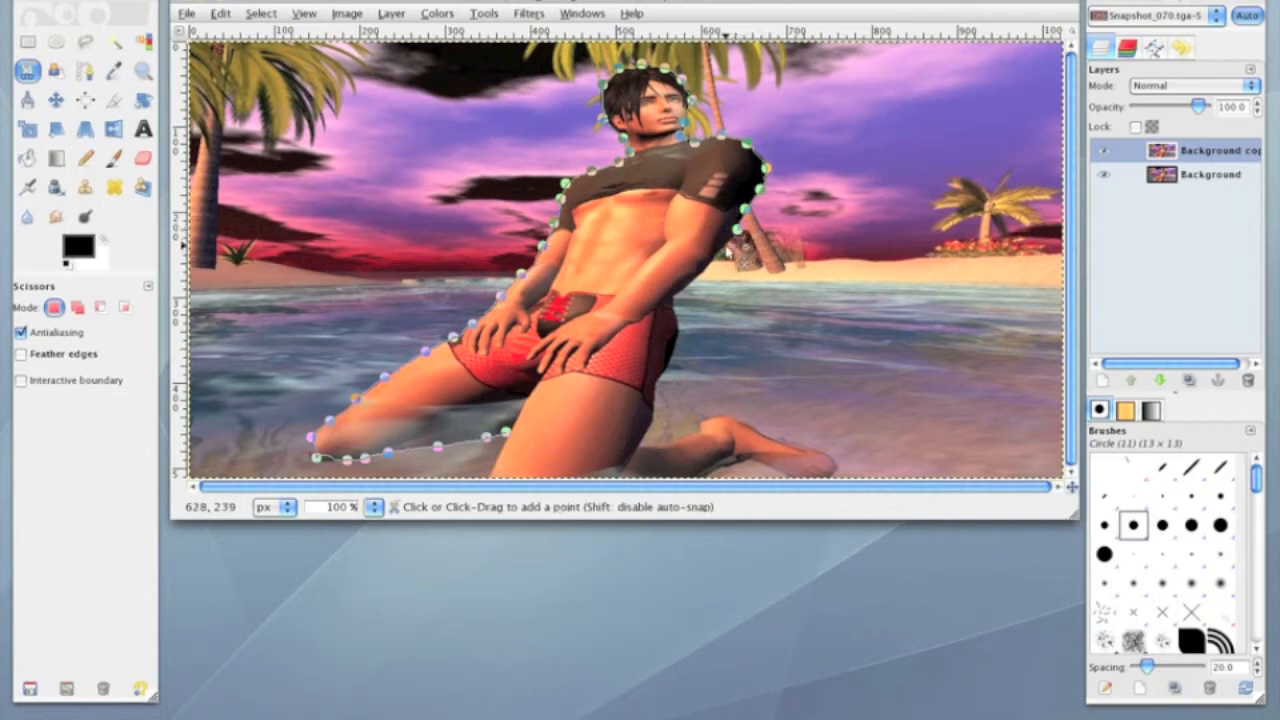
{"action": "left_click", "coordinate": [699, 271]}
{"action": "left_click", "coordinate": [678, 292]}
{"action": "left_click", "coordinate": [675, 310]}
{"action": "left_click", "coordinate": [678, 341]}
{"action": "left_click", "coordinate": [670, 362]}
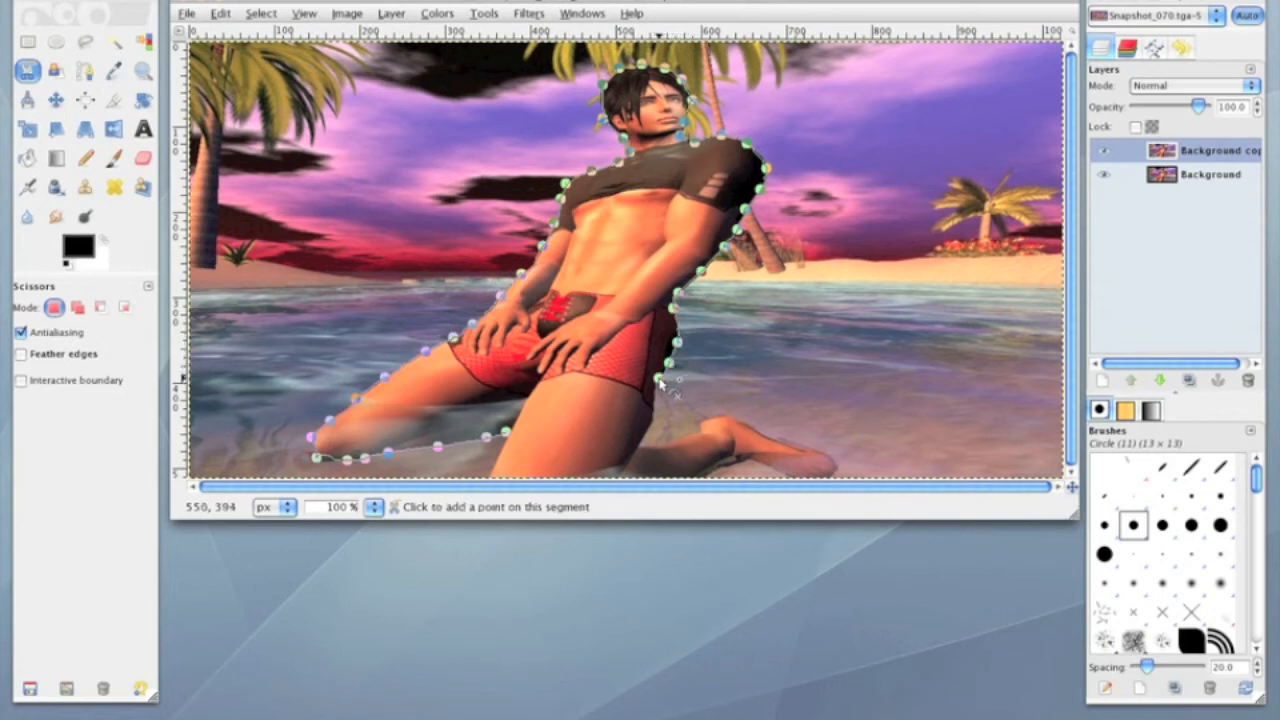
{"action": "left_click", "coordinate": [653, 405]}
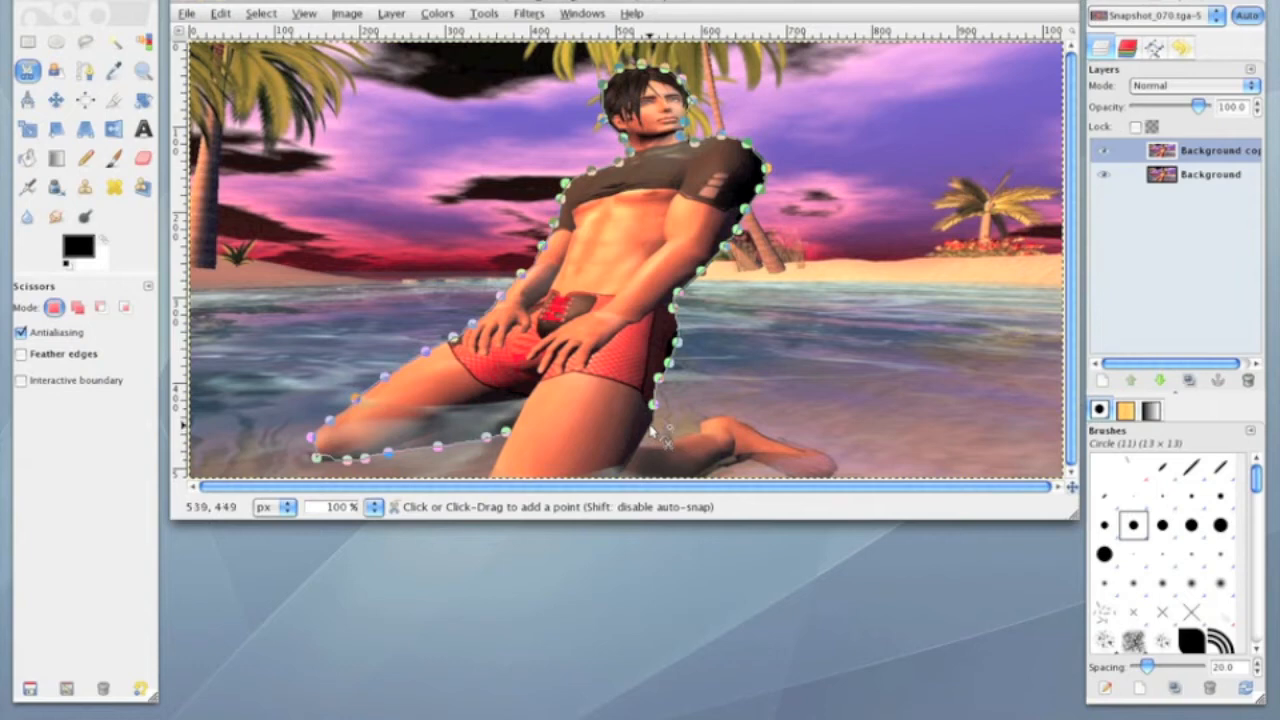
{"action": "left_click", "coordinate": [639, 445]}
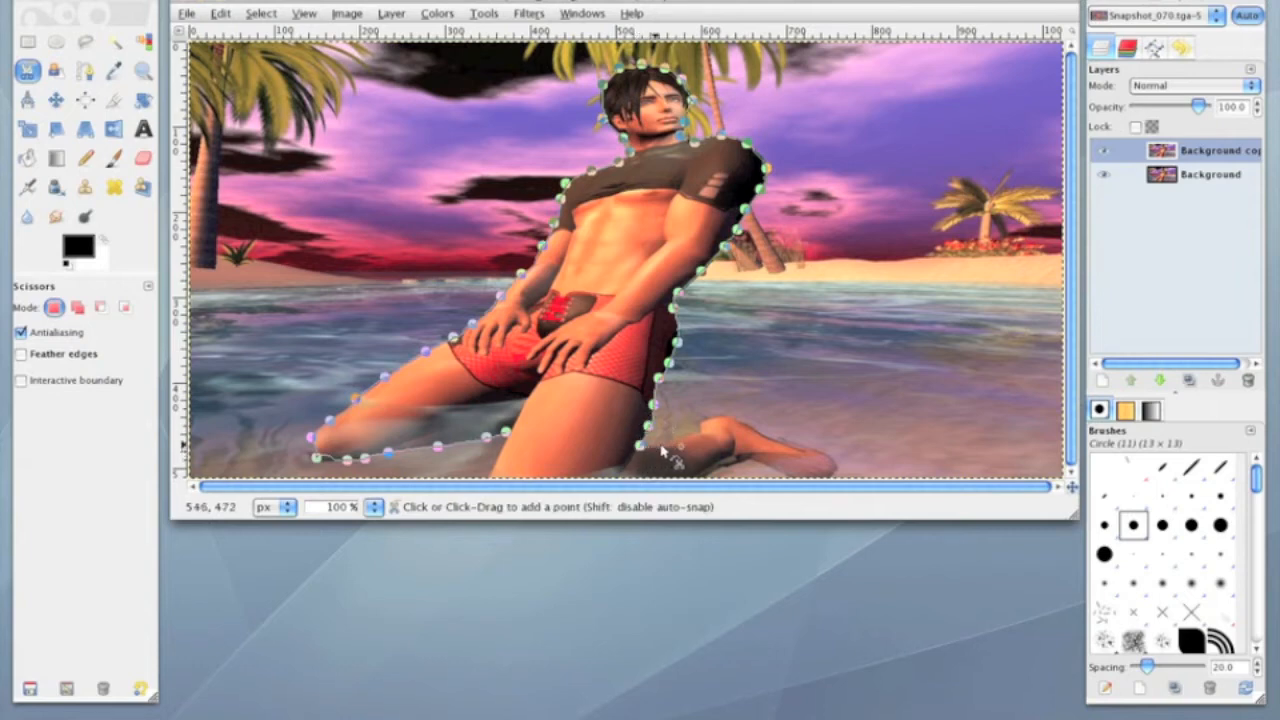
{"action": "left_click", "coordinate": [682, 437]}
{"action": "left_click", "coordinate": [700, 429]}
{"action": "left_click", "coordinate": [716, 420]}
{"action": "left_click", "coordinate": [732, 416]}
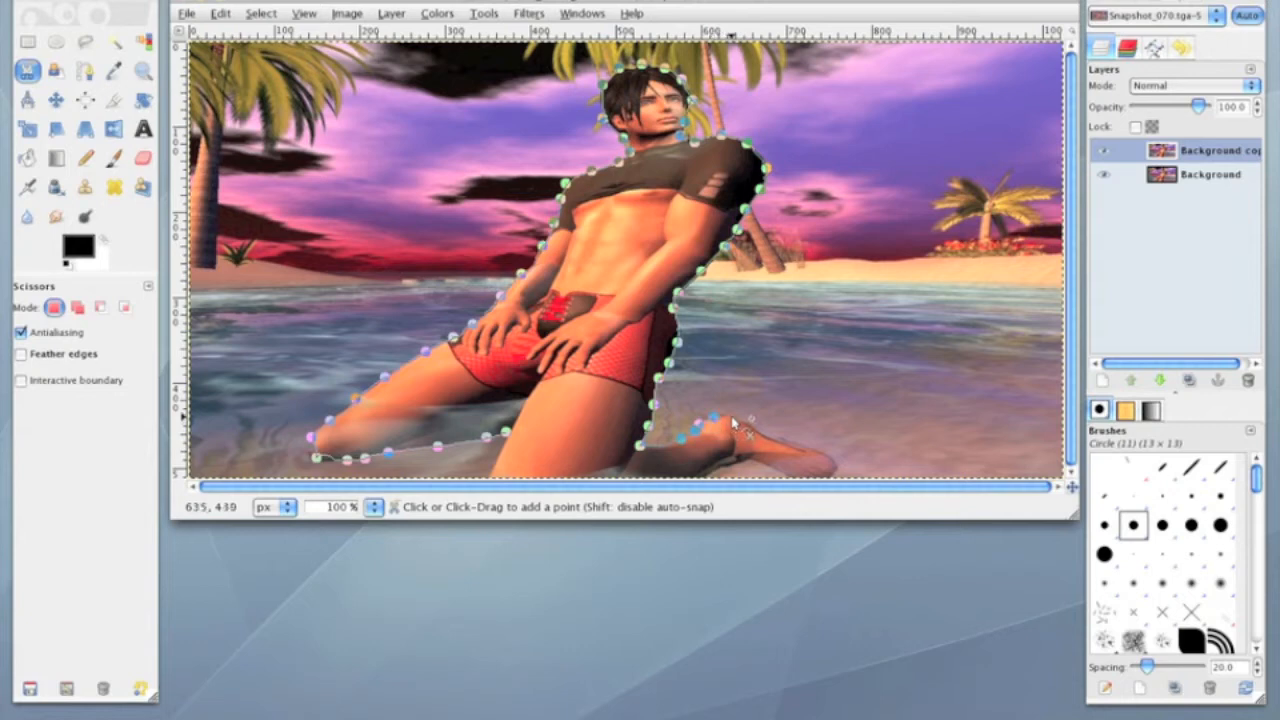
{"action": "left_click", "coordinate": [759, 429]}
{"action": "left_click", "coordinate": [821, 452]}
{"action": "left_click", "coordinate": [834, 467]}
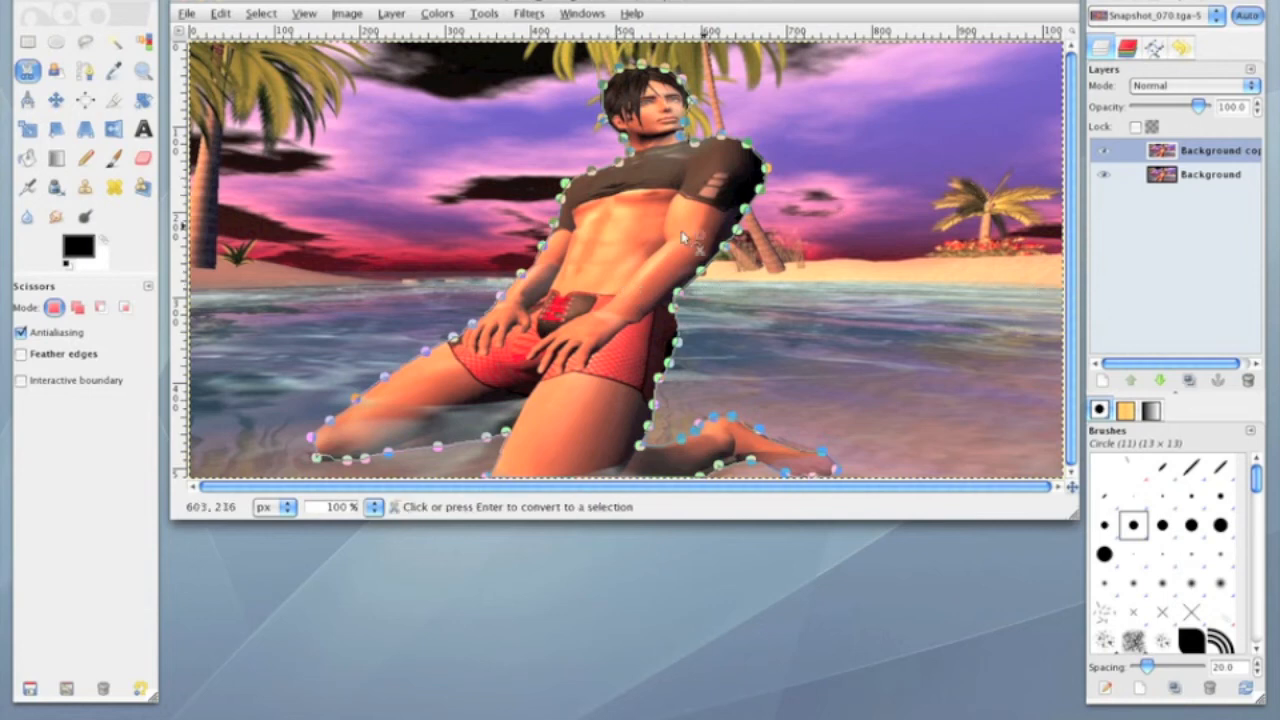
{"action": "left_click", "coordinate": [603, 280]}
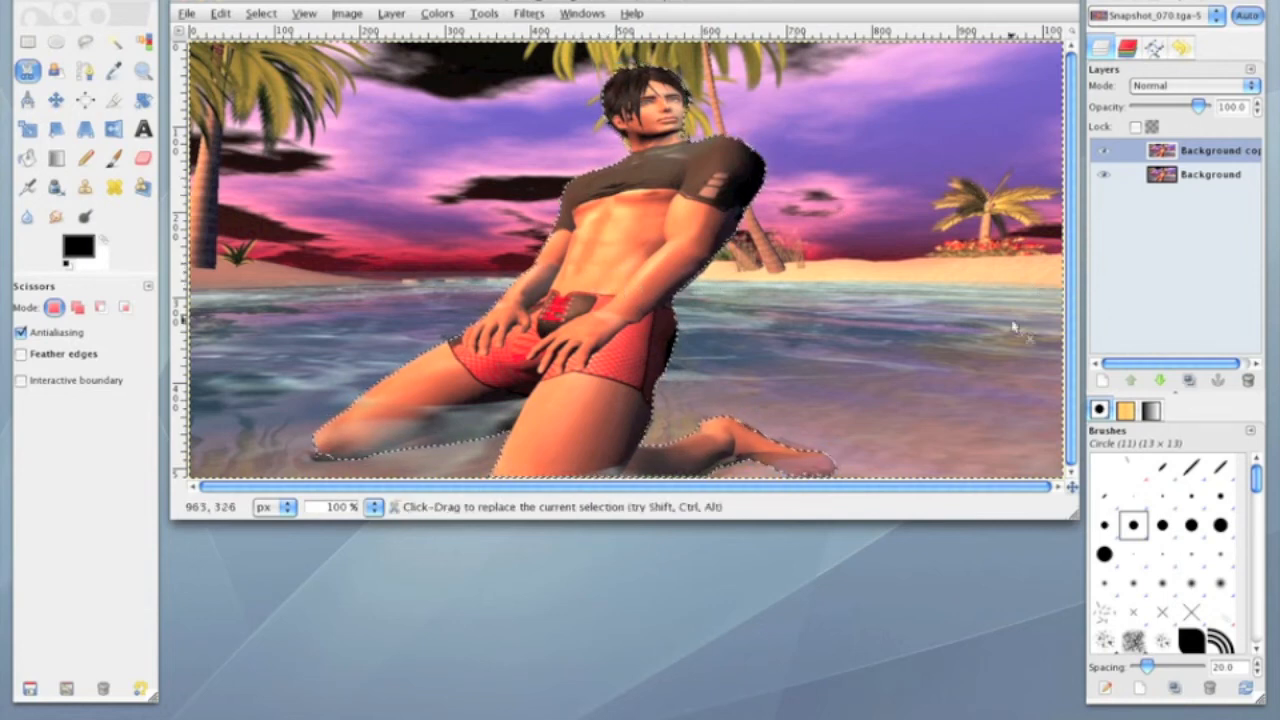
Step: Add an alpha channel to the duplicated Background layer
{"action": "right_click", "coordinate": [1190, 157]}
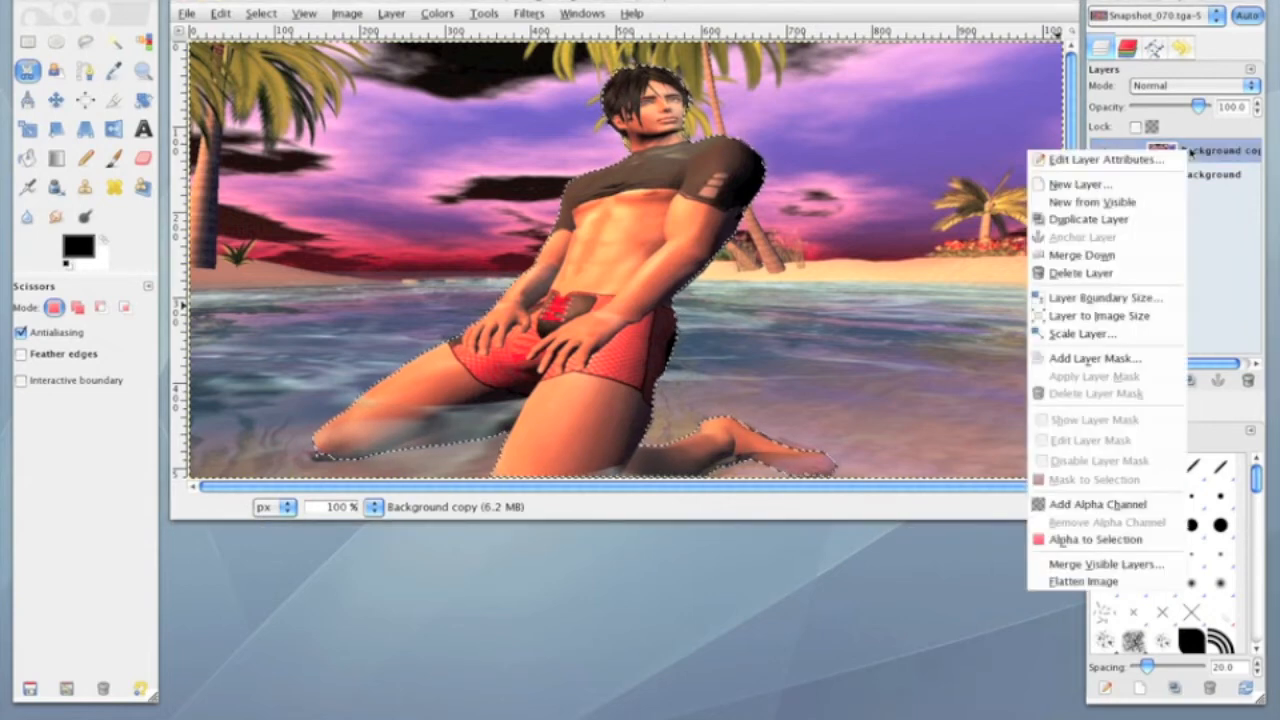
{"action": "left_click", "coordinate": [1123, 505]}
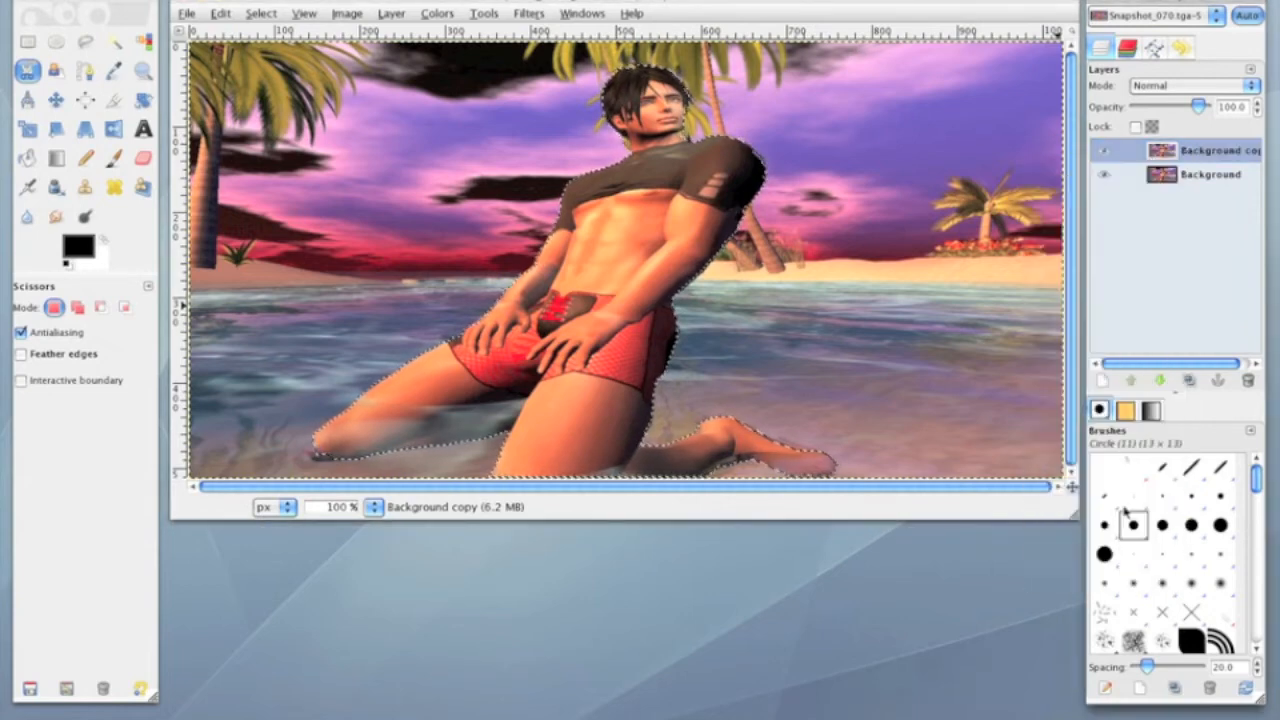
{"action": "right_click", "coordinate": [1193, 152]}
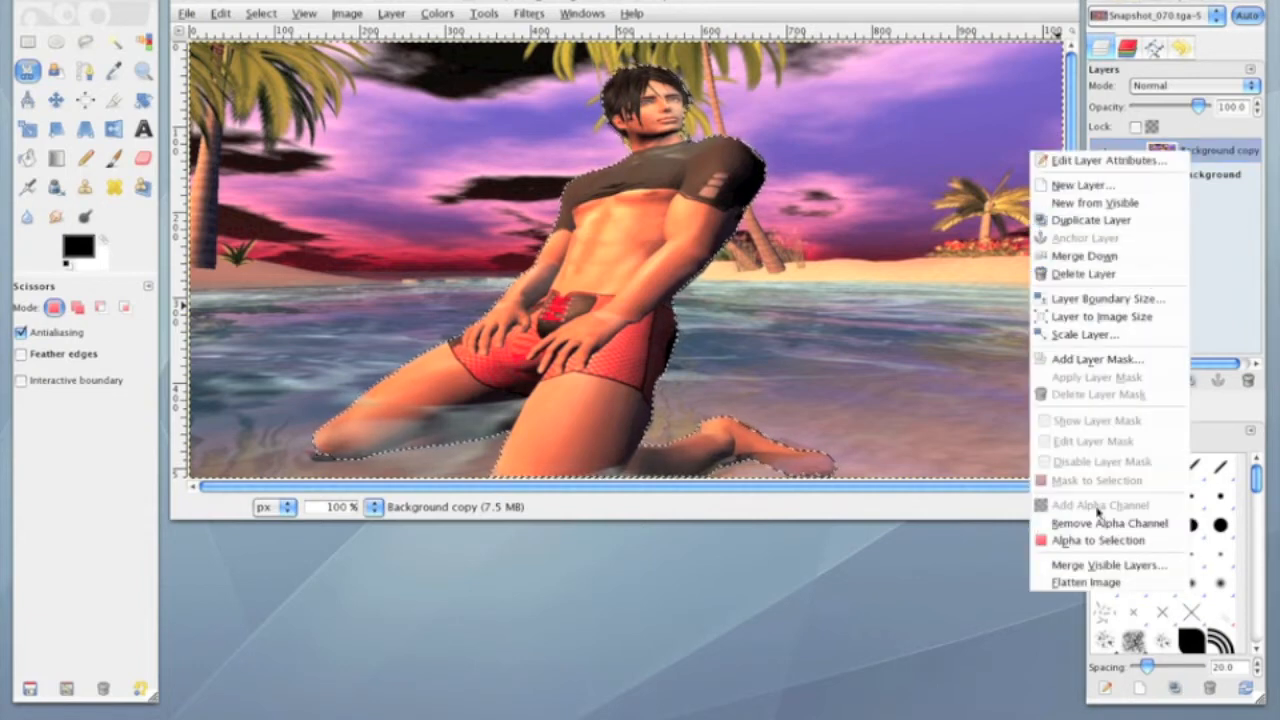
{"action": "left_click", "coordinate": [1224, 156]}
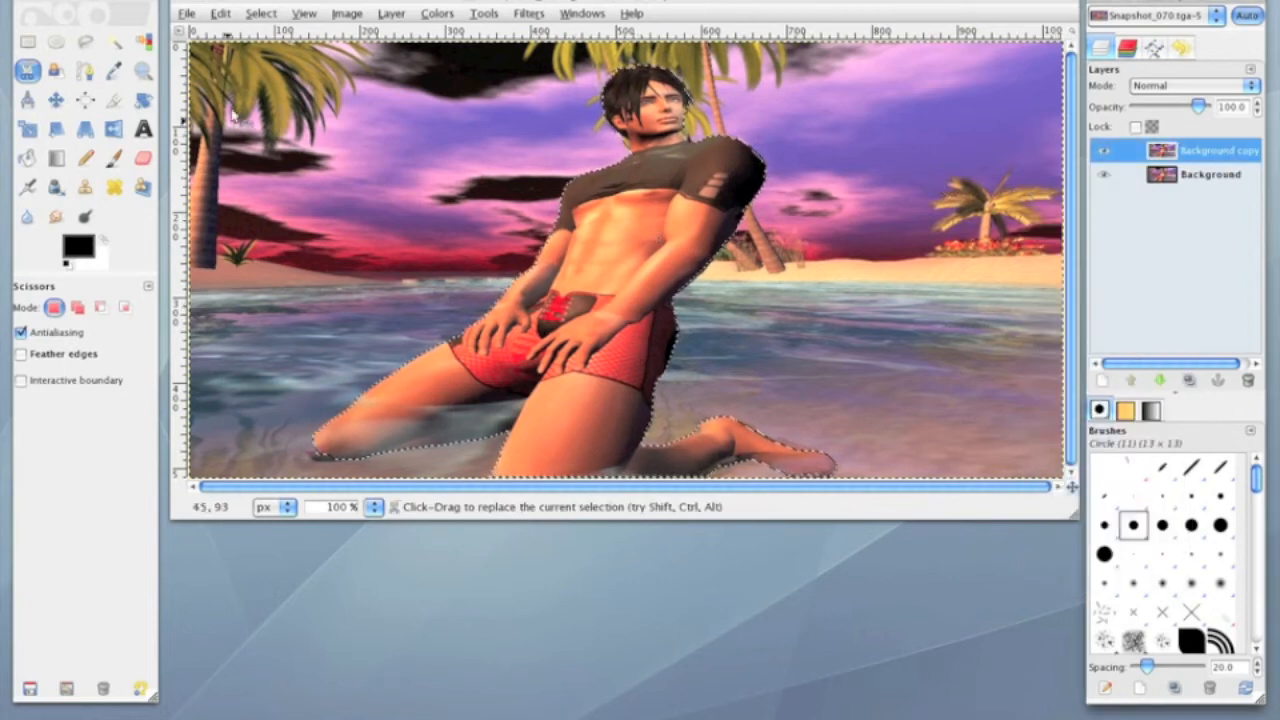
Step: Clear everything around the figure on the duplicated layer using the inverted selection, and remove the selection
{"action": "left_click", "coordinate": [265, 14]}
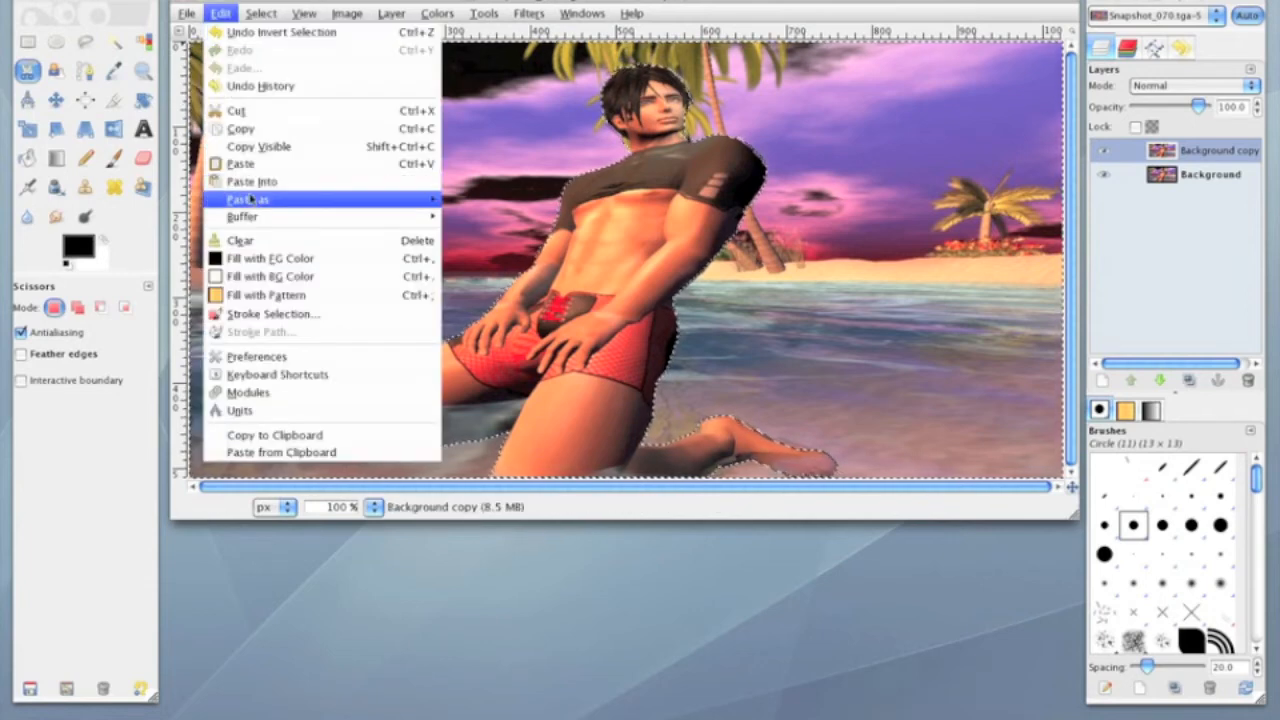
{"action": "left_click", "coordinate": [249, 241]}
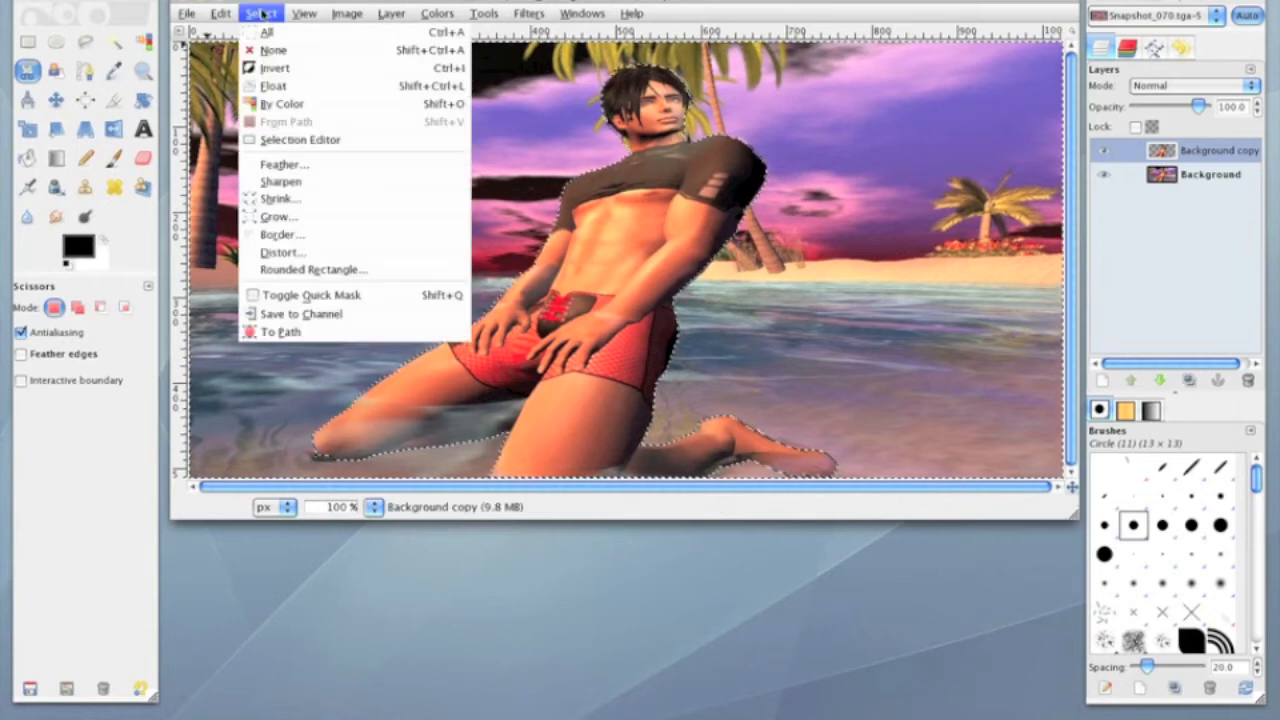
{"action": "left_click", "coordinate": [268, 49]}
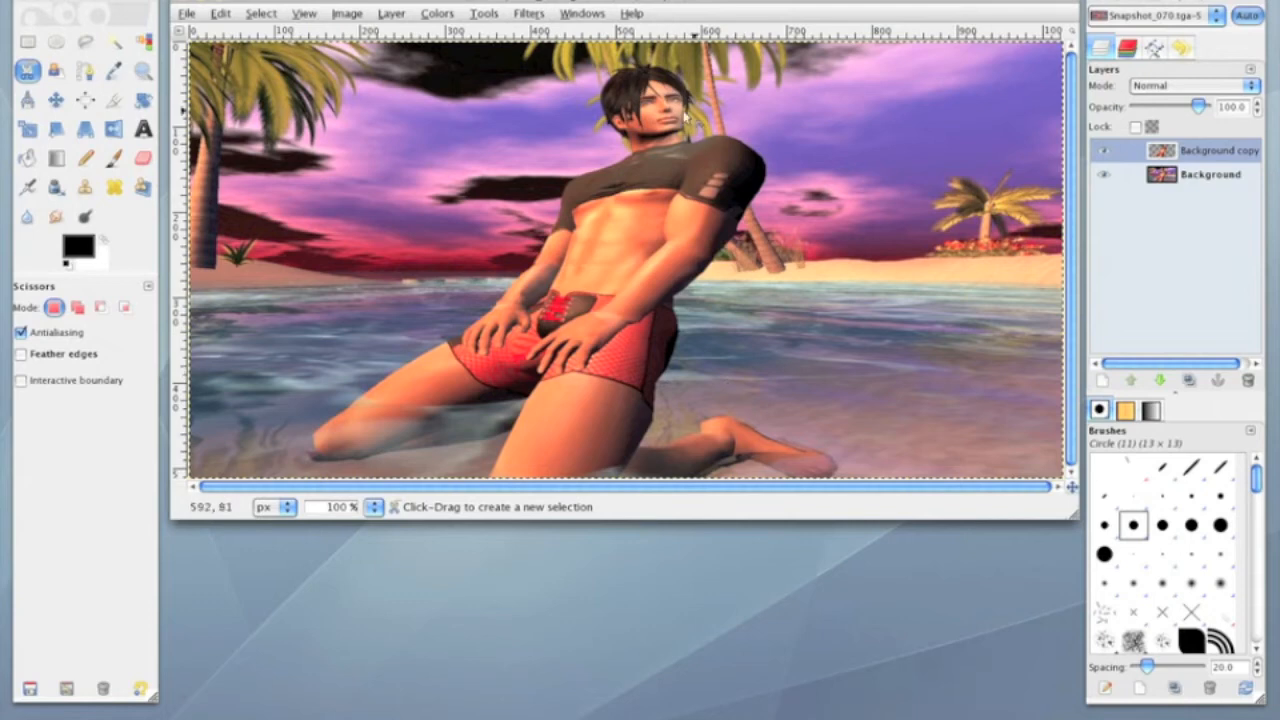
{"action": "left_click", "coordinate": [1105, 155]}
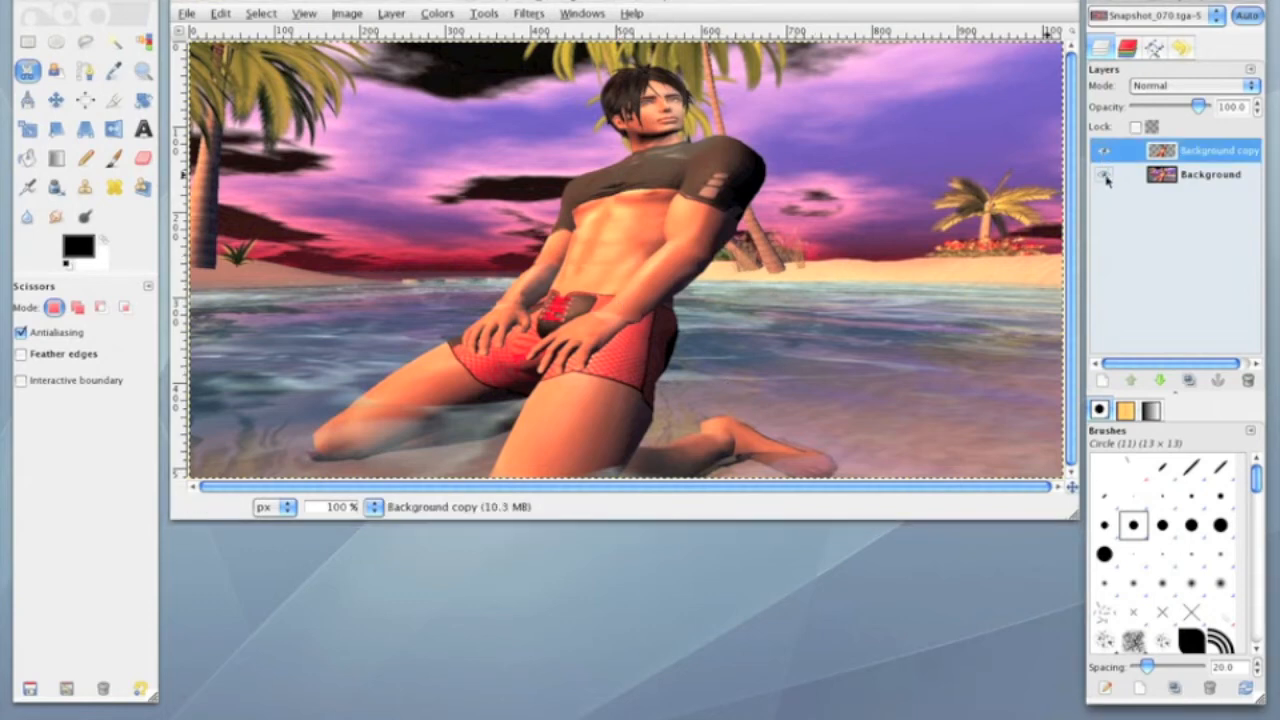
{"action": "left_click", "coordinate": [1105, 176]}
{"action": "left_click", "coordinate": [1105, 176]}
Step: Duplicate the cutout layer and hide the new top copy, making the lower cutout the active layer
{"action": "left_click", "coordinate": [1189, 380]}
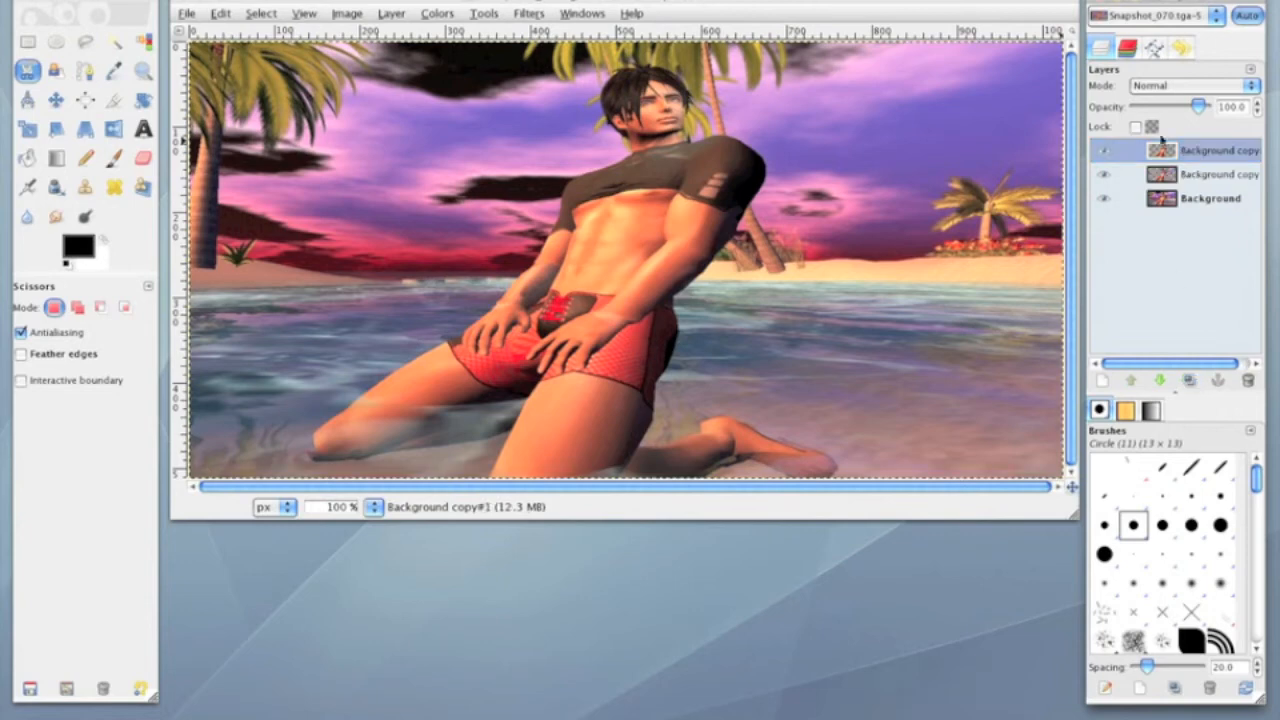
{"action": "left_click", "coordinate": [1106, 154]}
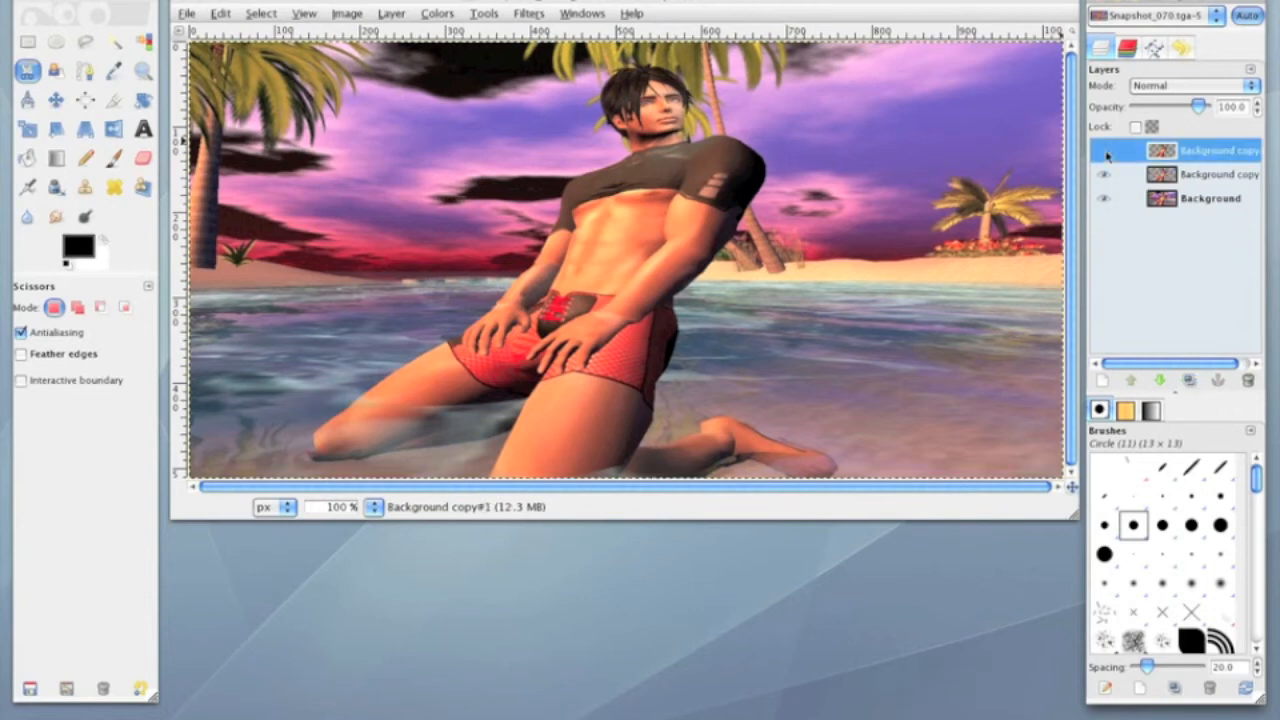
{"action": "left_click", "coordinate": [1200, 179]}
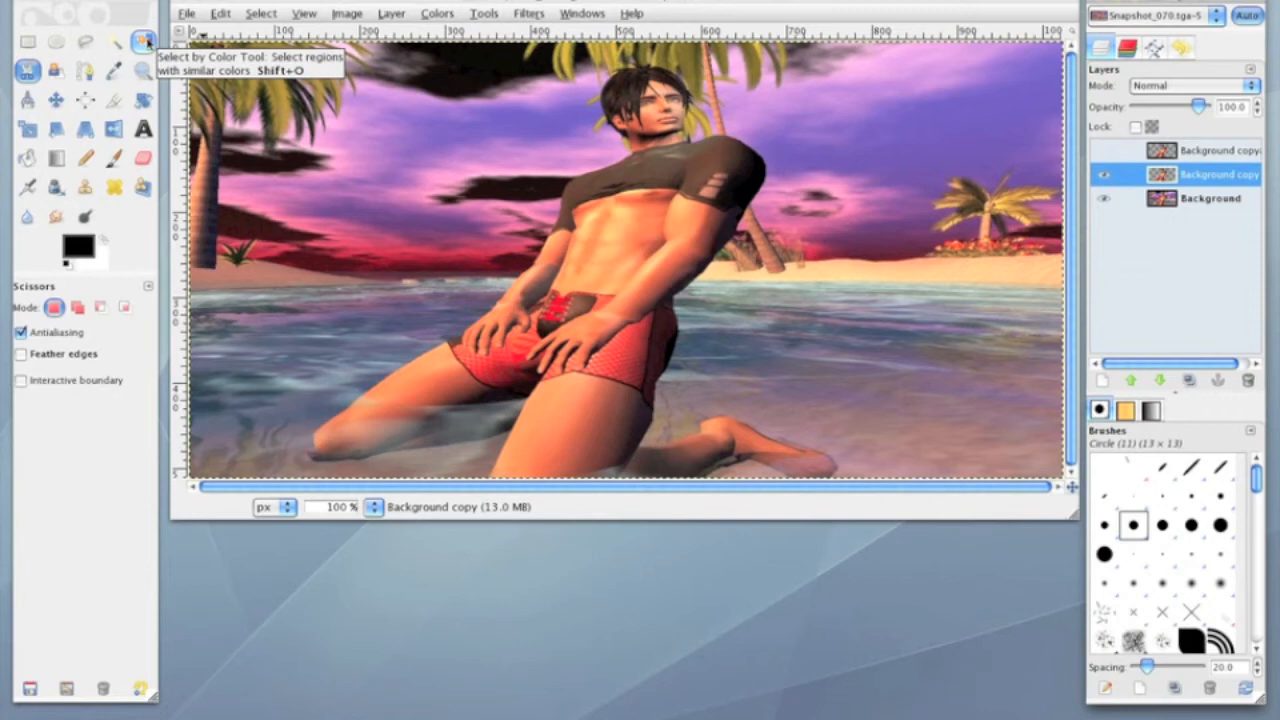
Step: Select the transparent area around the figure on the lower cutout layer by color, and invert the selection to the figure
{"action": "left_click", "coordinate": [143, 40]}
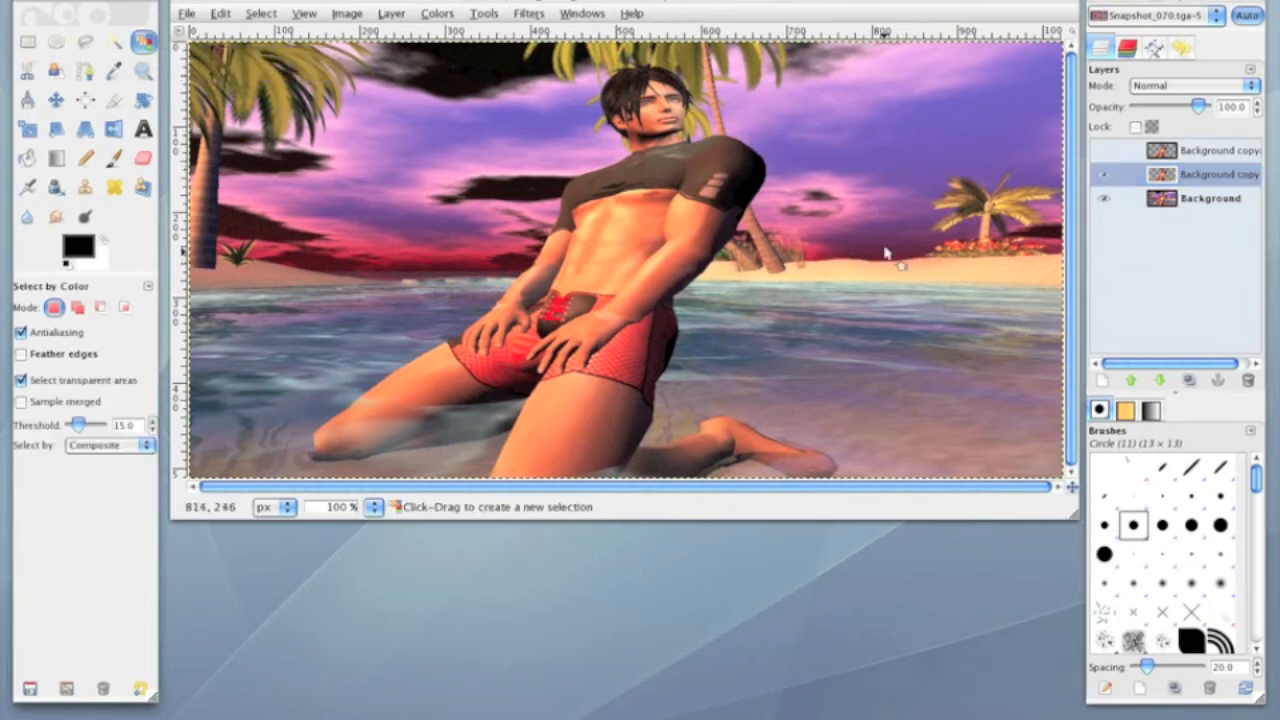
{"action": "left_click_drag", "start_coordinate": [899, 186], "coordinate": [901, 188]}
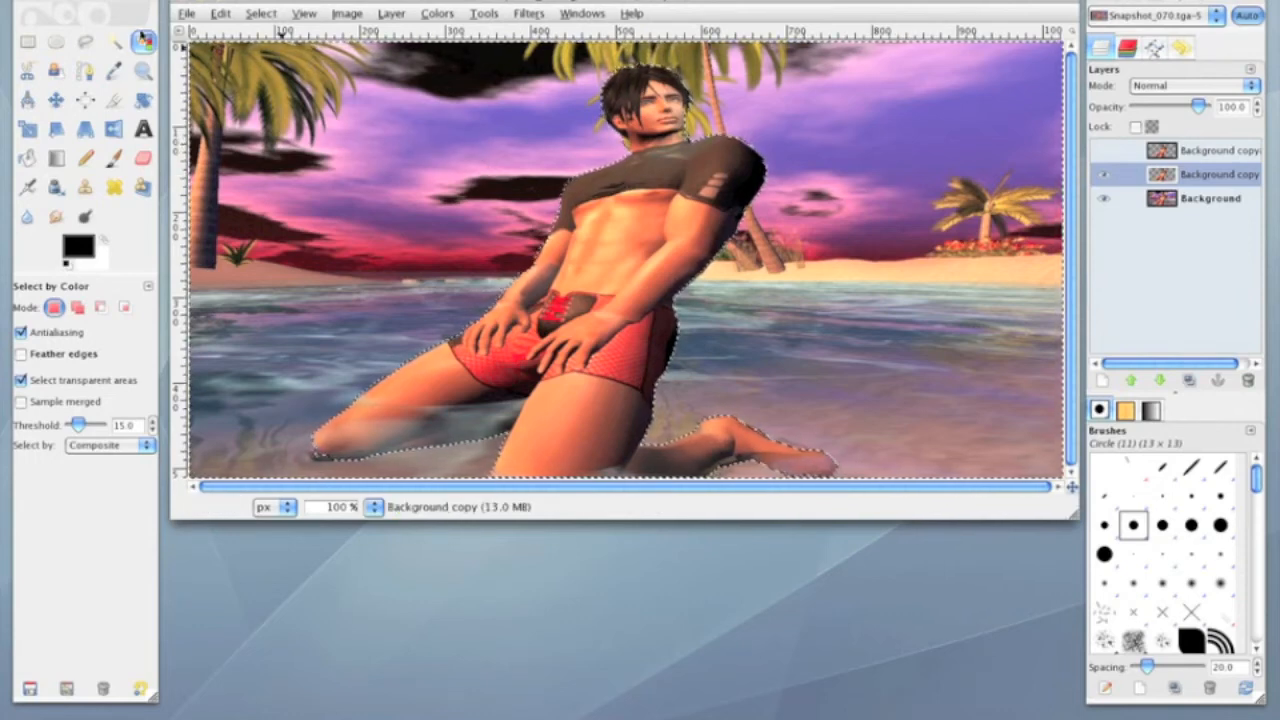
{"action": "left_click", "coordinate": [218, 15]}
{"action": "mouse_move", "coordinate": [260, 14]}
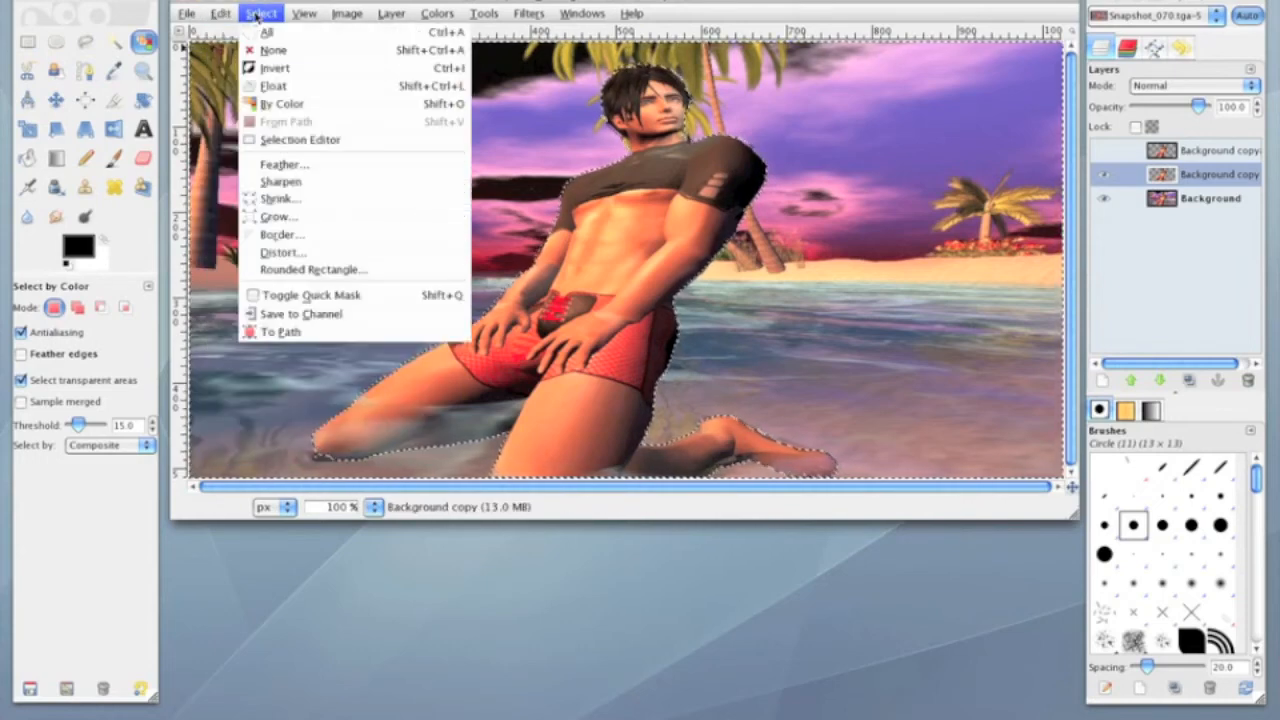
{"action": "left_click", "coordinate": [255, 68]}
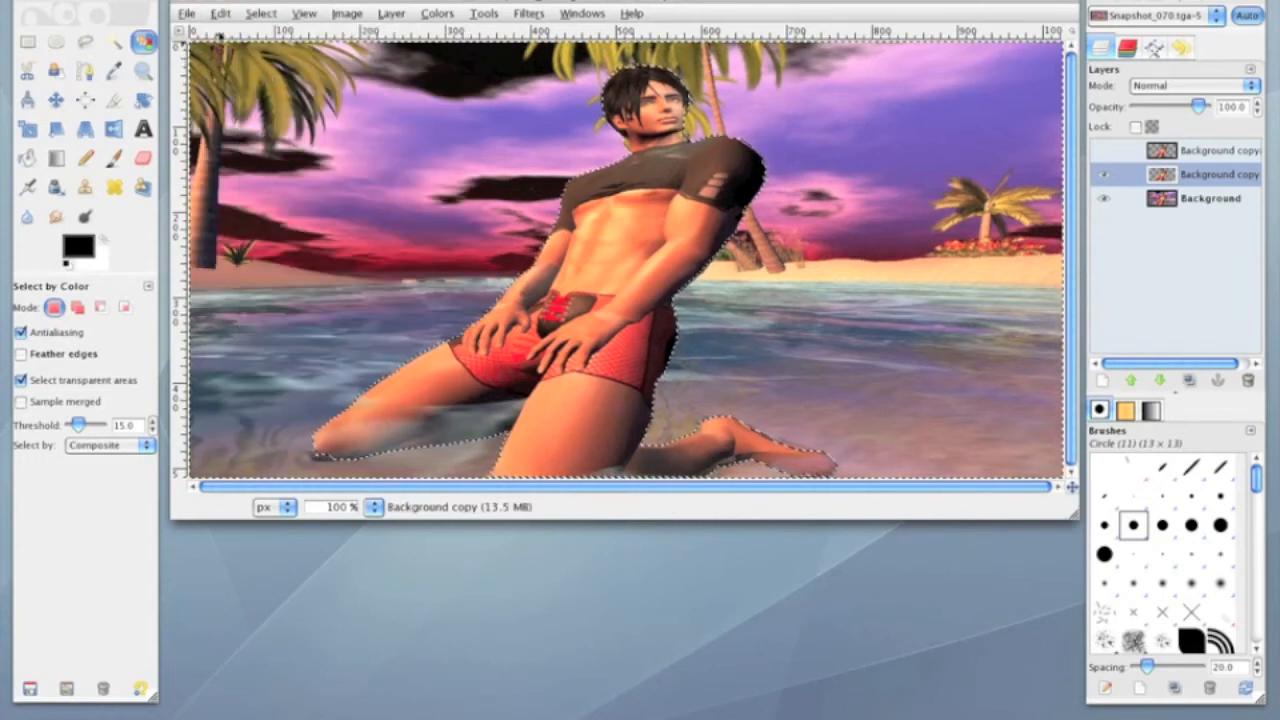
Step: Fill the selected figure on the lower cutout layer with the black foreground color, and remove the selection
{"action": "left_click", "coordinate": [218, 13]}
{"action": "left_click", "coordinate": [219, 258]}
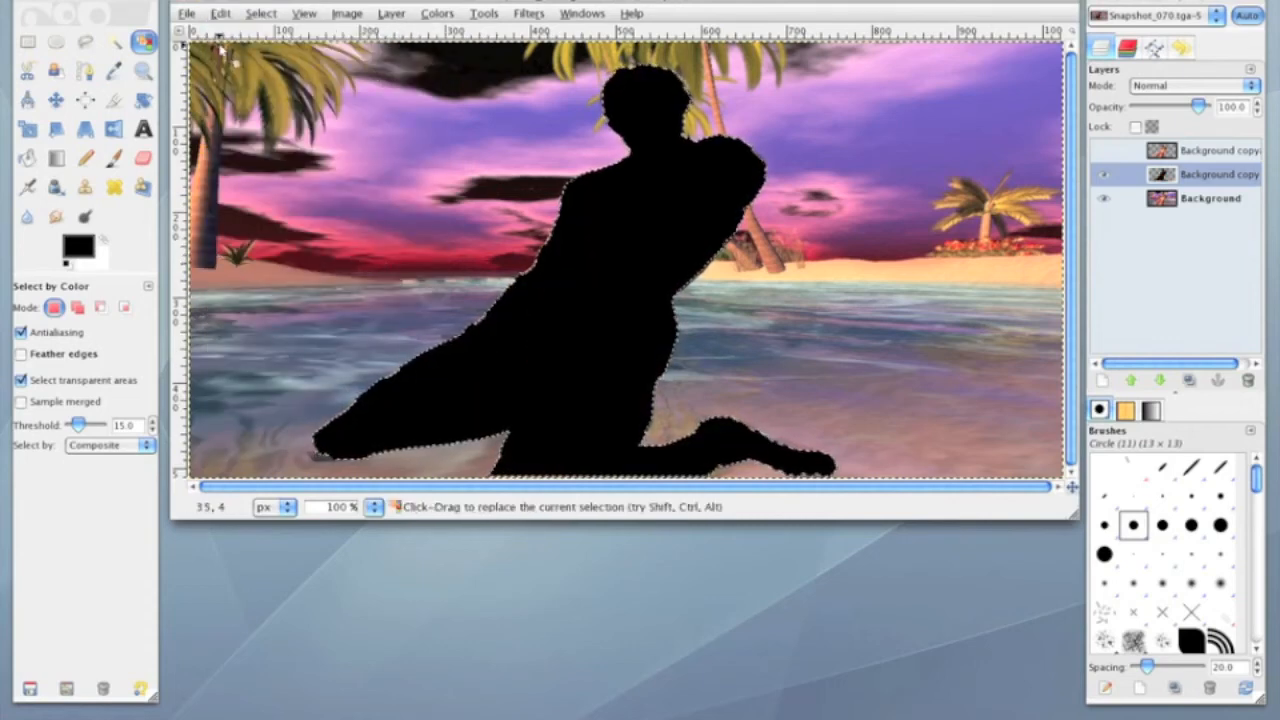
{"action": "left_click", "coordinate": [260, 13]}
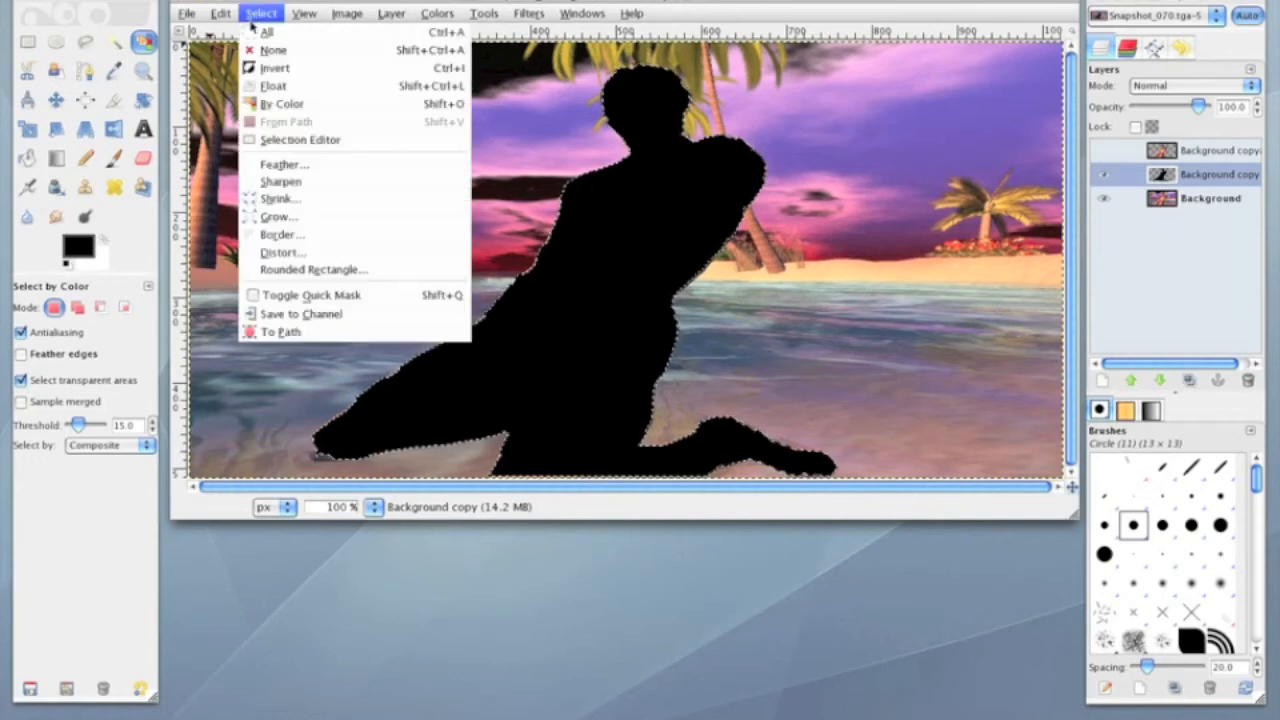
{"action": "left_click", "coordinate": [258, 46]}
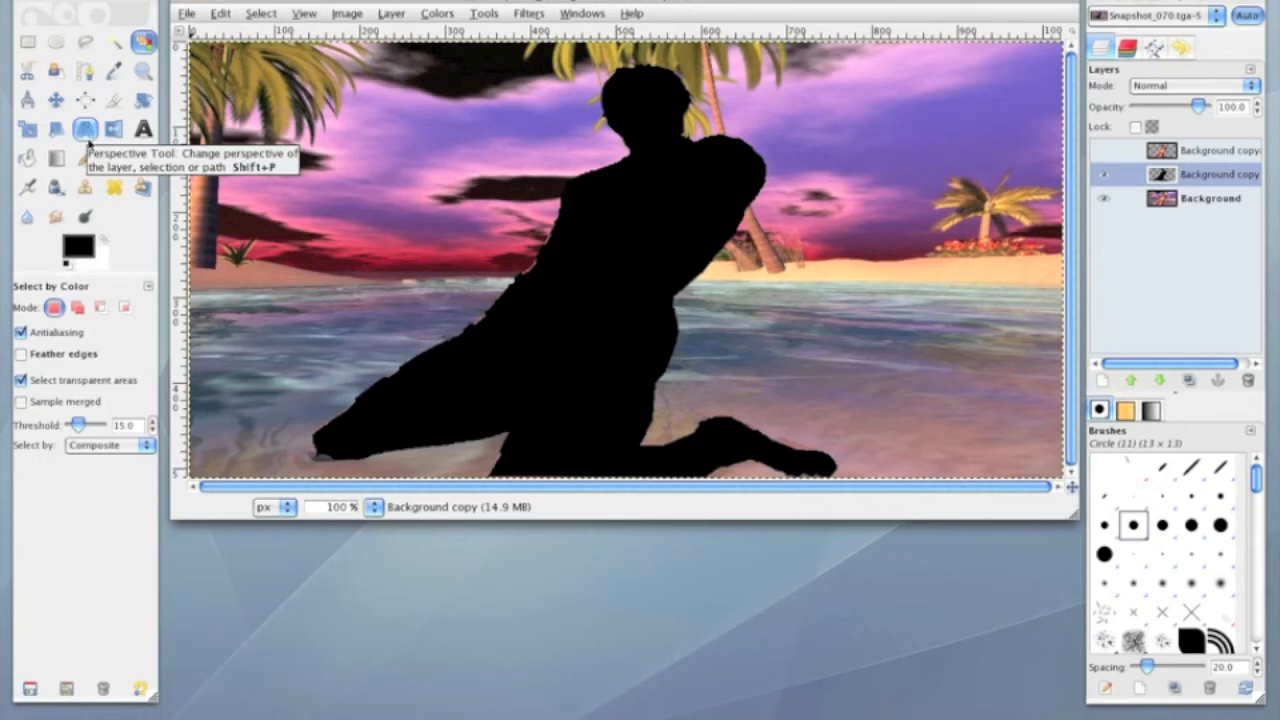
Step: Apply a Perspective transform to the black silhouette, pulling its upper-right corner down and outward to cast it across the water
{"action": "left_click", "coordinate": [85, 128]}
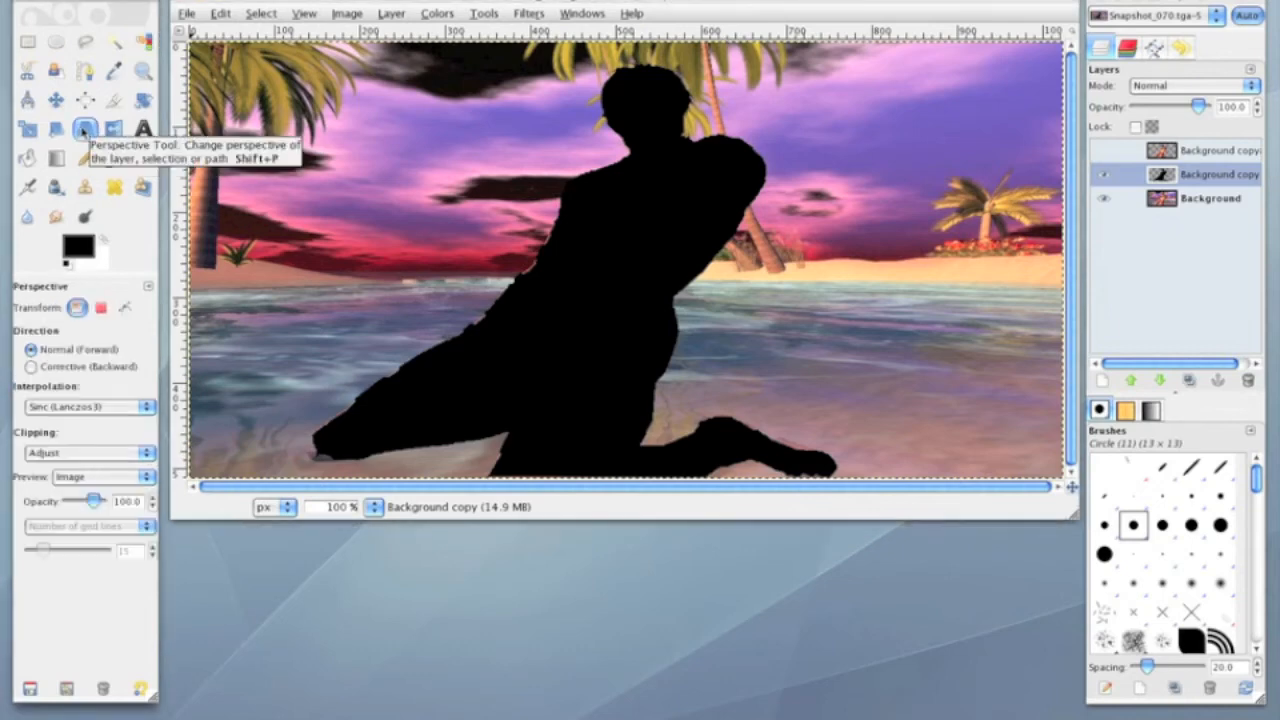
{"action": "left_click", "coordinate": [723, 186]}
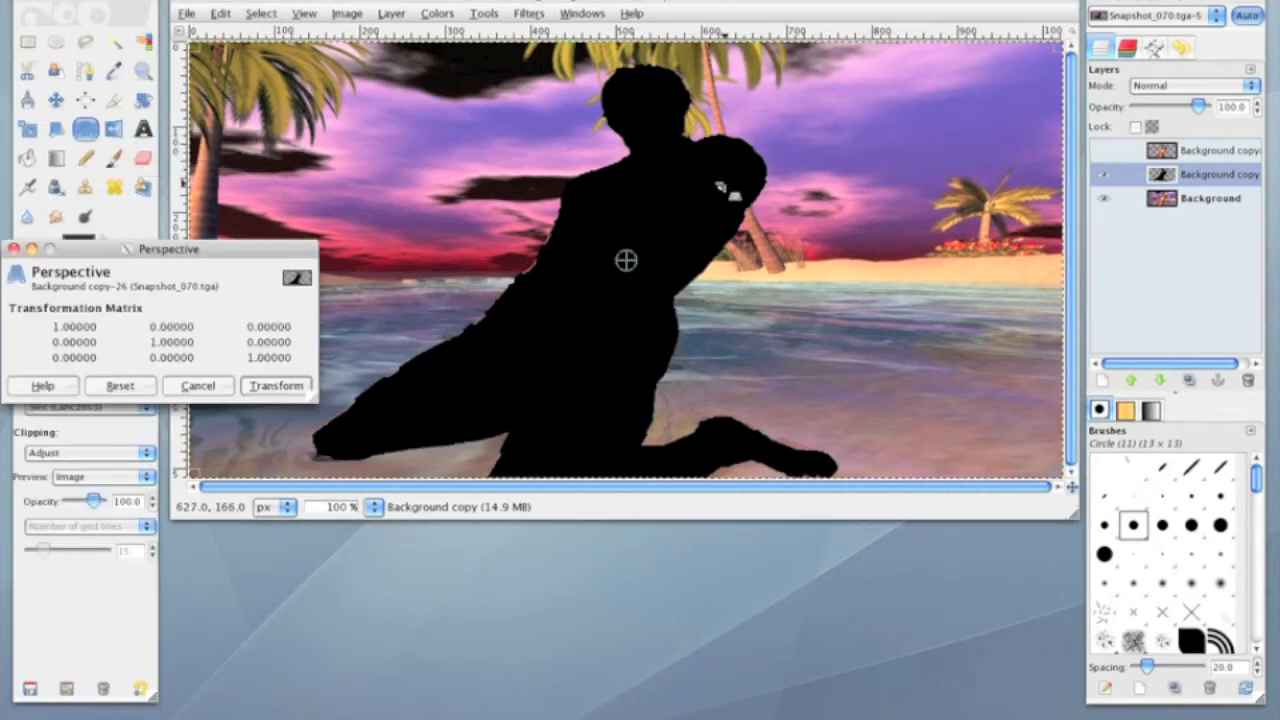
{"action": "left_click_drag", "start_coordinate": [220, 249], "coordinate": [265, 176]}
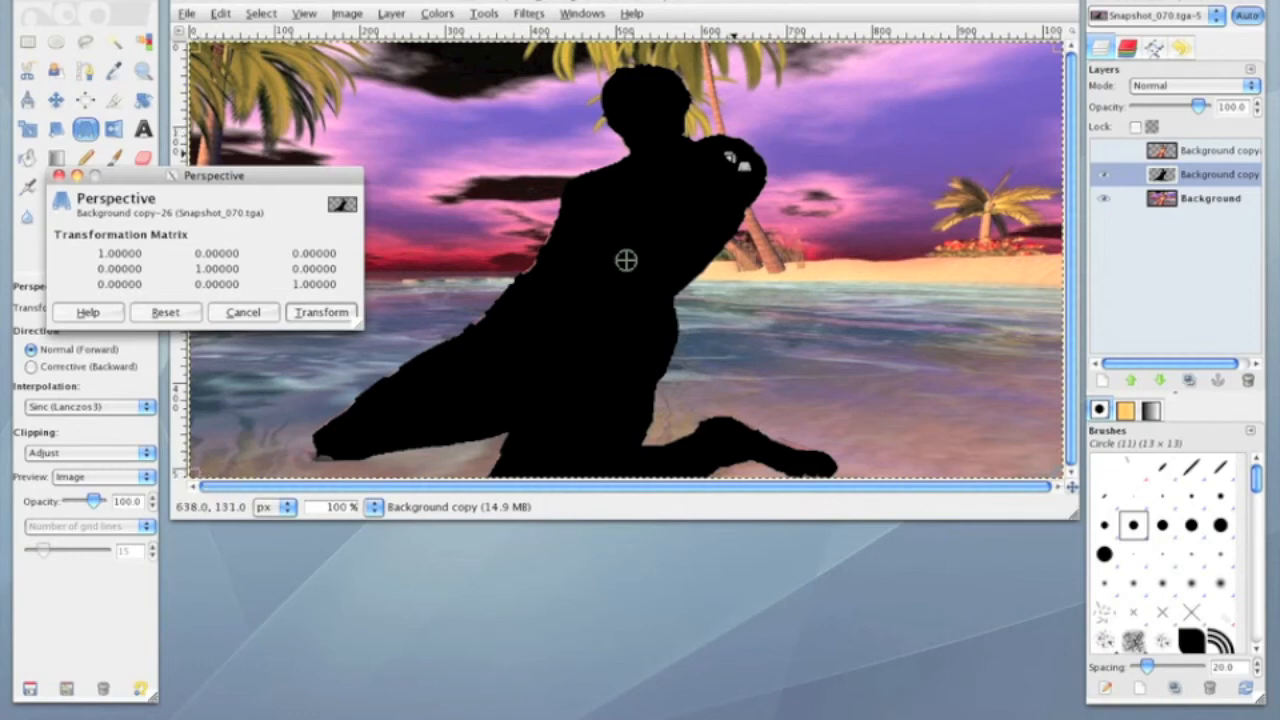
{"action": "left_click", "coordinate": [730, 157]}
{"action": "left_click_drag", "start_coordinate": [730, 157], "coordinate": [914, 411]}
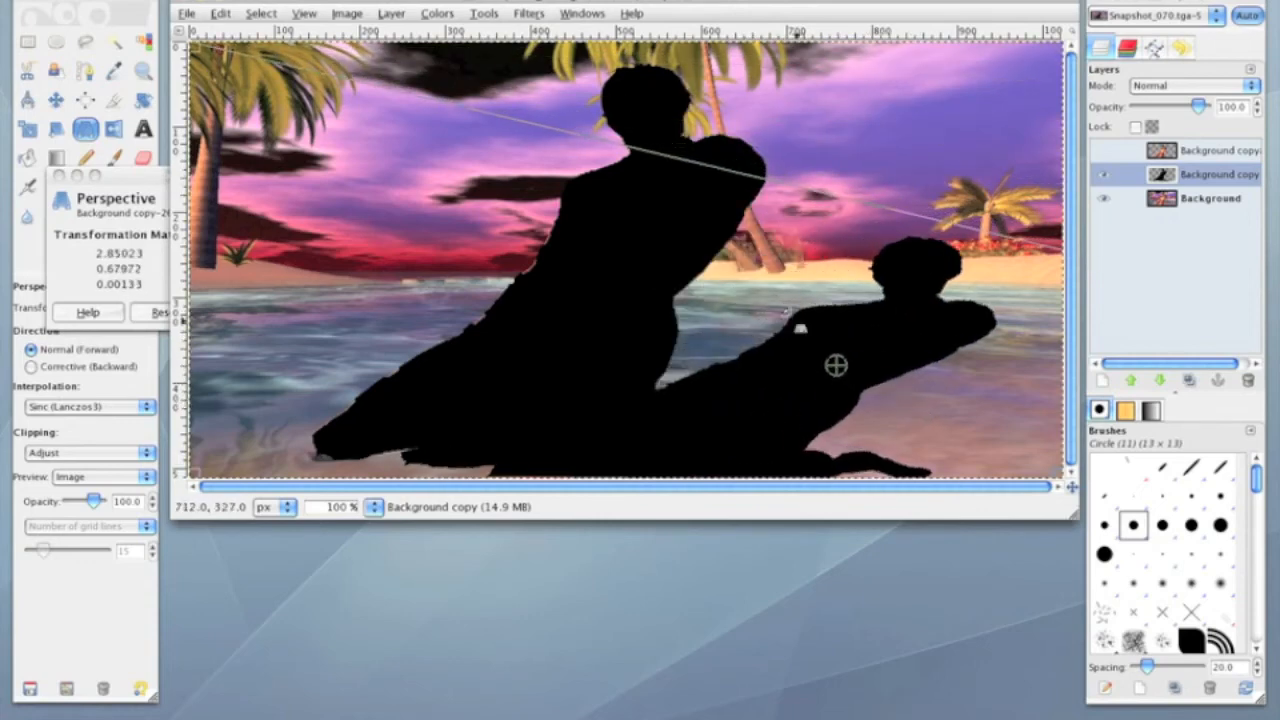
{"action": "left_click", "coordinate": [137, 176]}
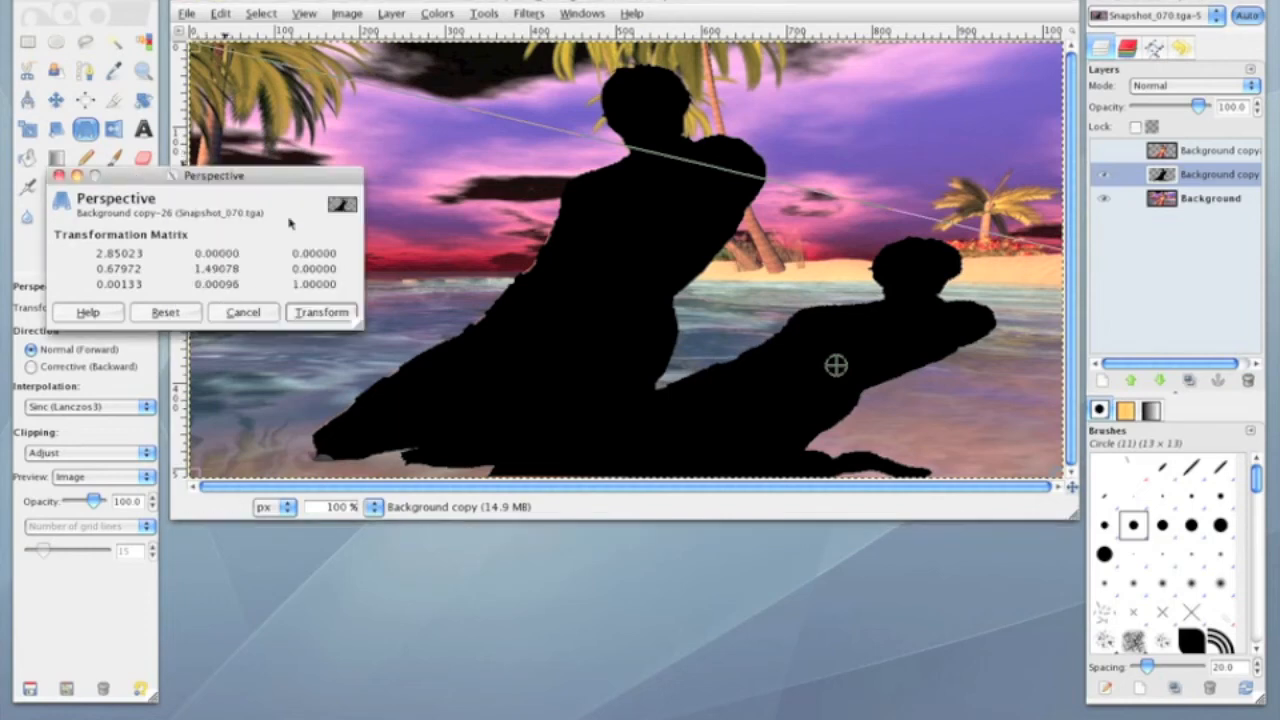
{"action": "left_click", "coordinate": [318, 312]}
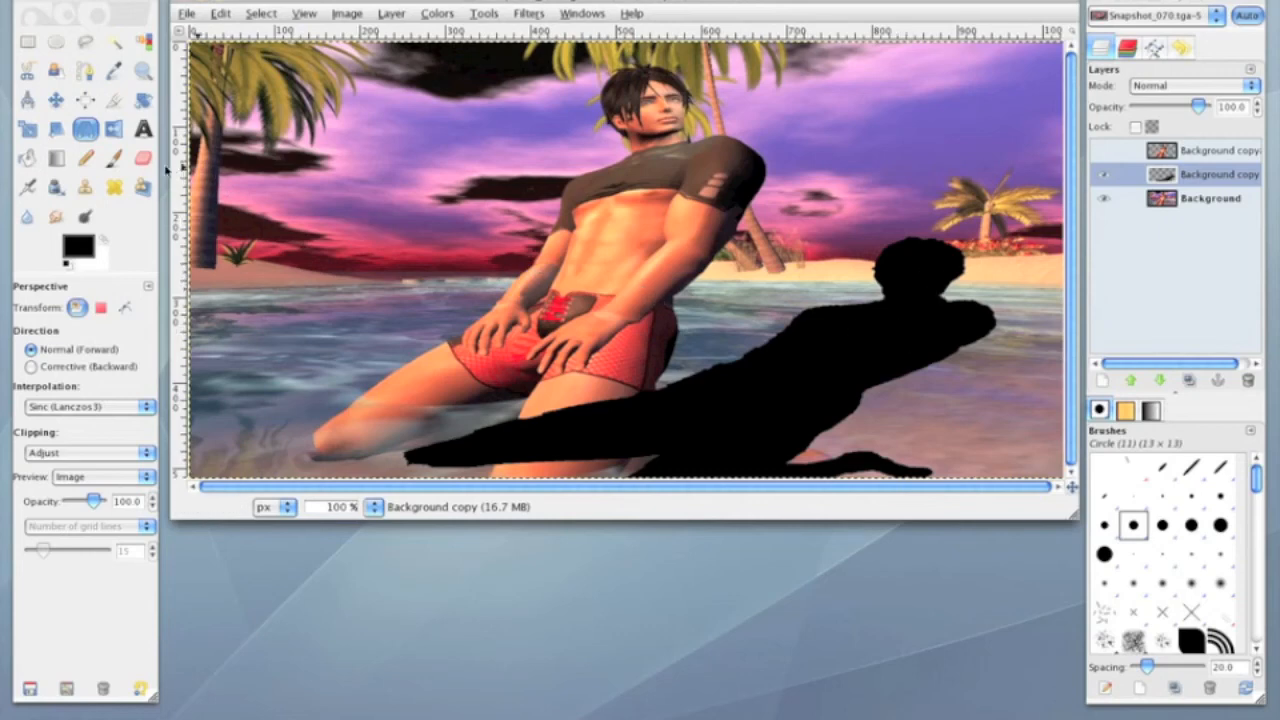
Step: Soften the silhouette shadow with a Gaussian Blur of 30 px horizontally and vertically, using the RLE method
{"action": "left_click", "coordinate": [529, 14]}
{"action": "mouse_move", "coordinate": [556, 118]}
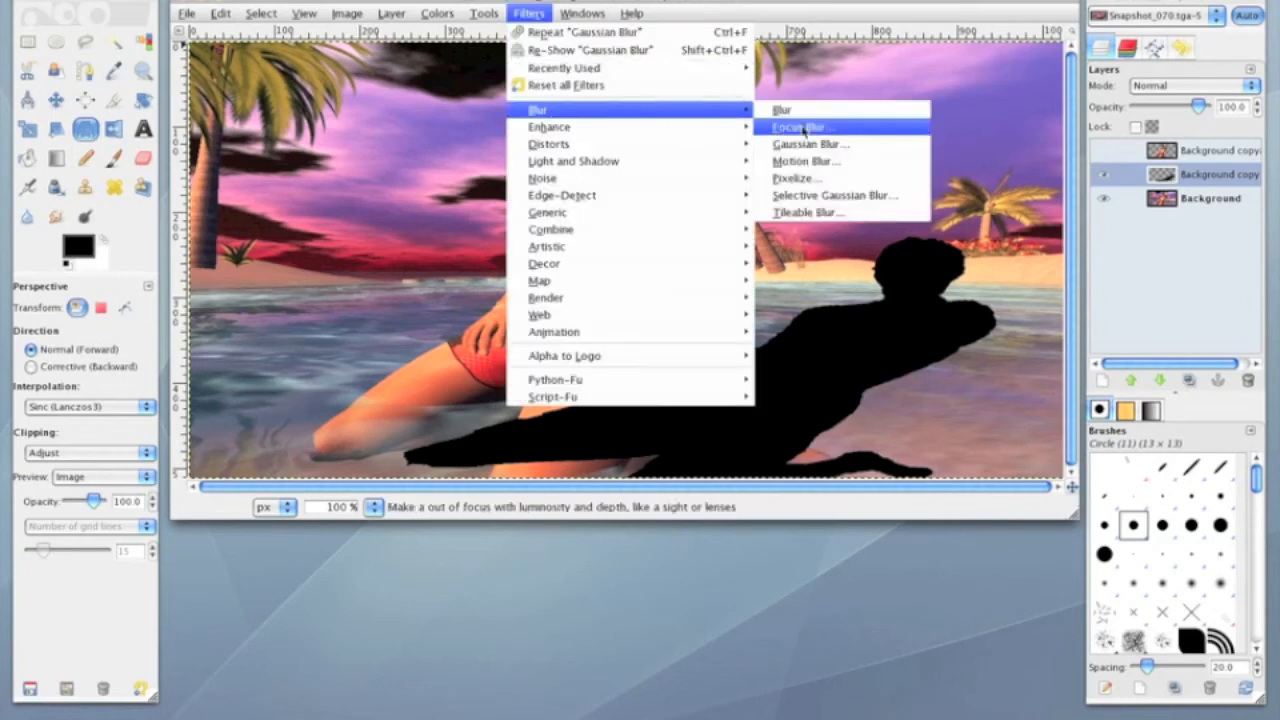
{"action": "left_click", "coordinate": [826, 146]}
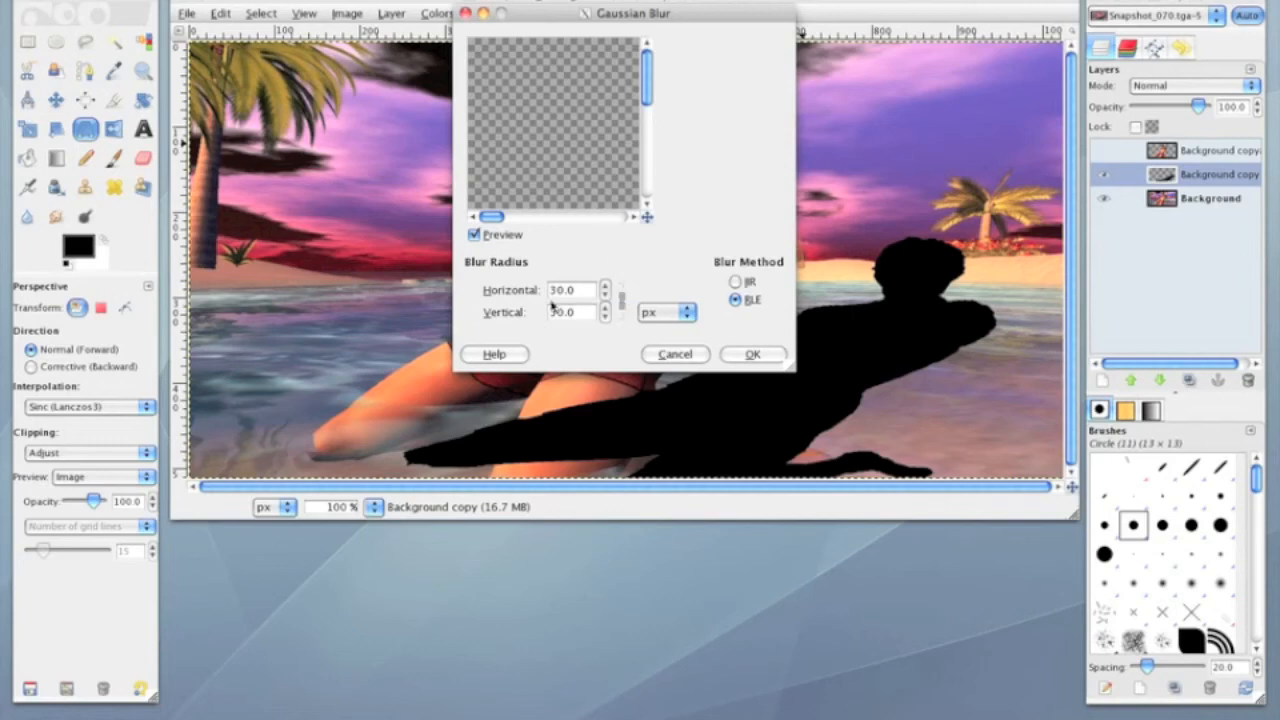
{"action": "left_click", "coordinate": [752, 354]}
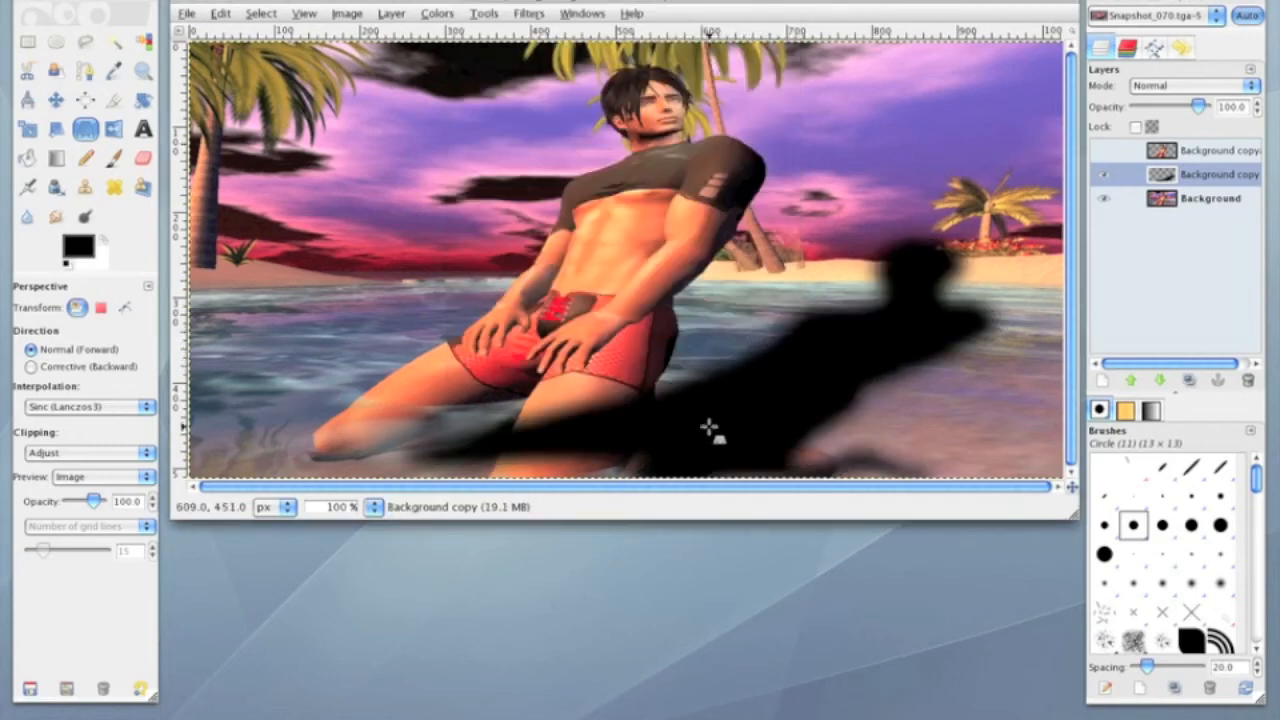
Step: Set the shadow layer's blend mode to Overlay and its opacity to 83.3
{"action": "left_click", "coordinate": [1226, 177]}
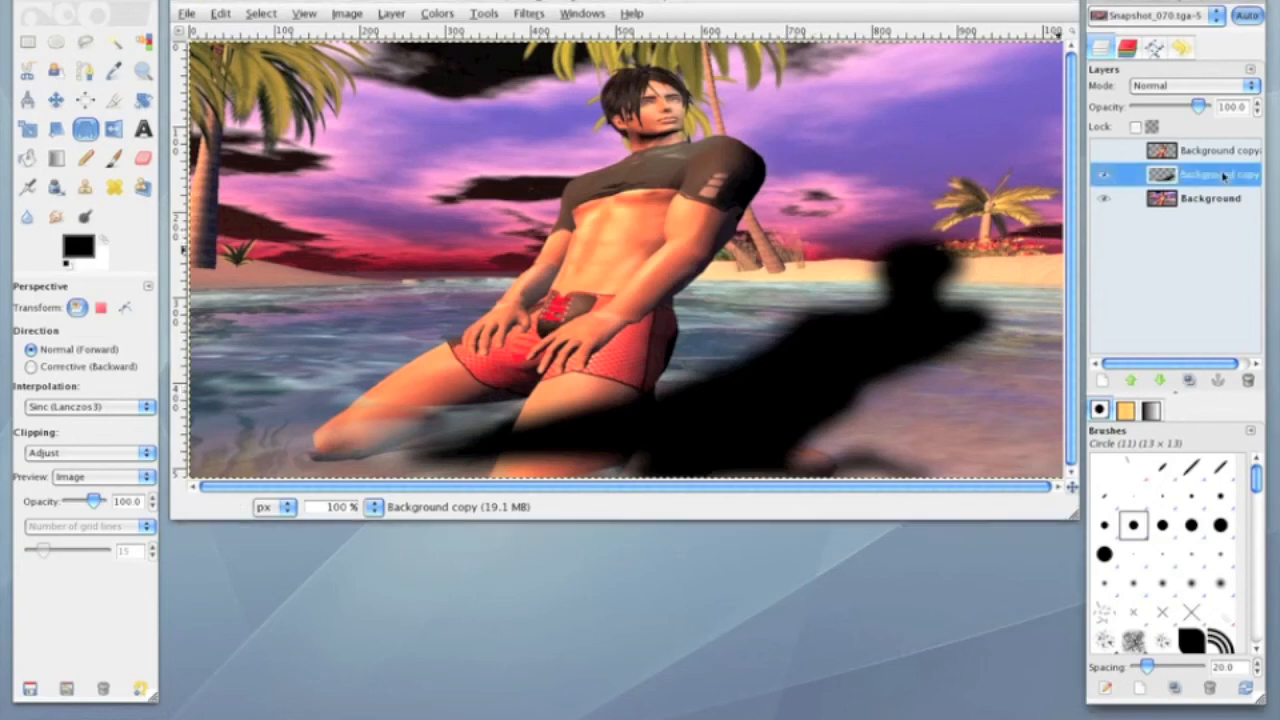
{"action": "left_click", "coordinate": [1185, 87]}
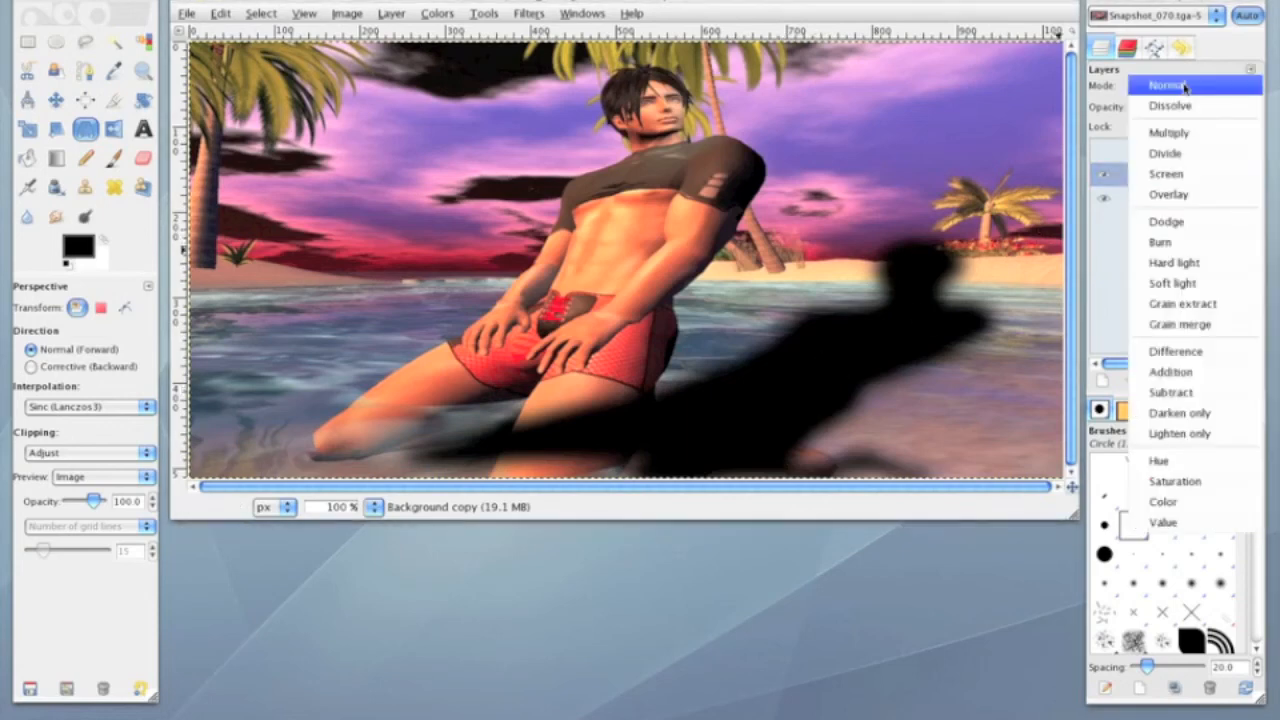
{"action": "left_click", "coordinate": [1187, 203]}
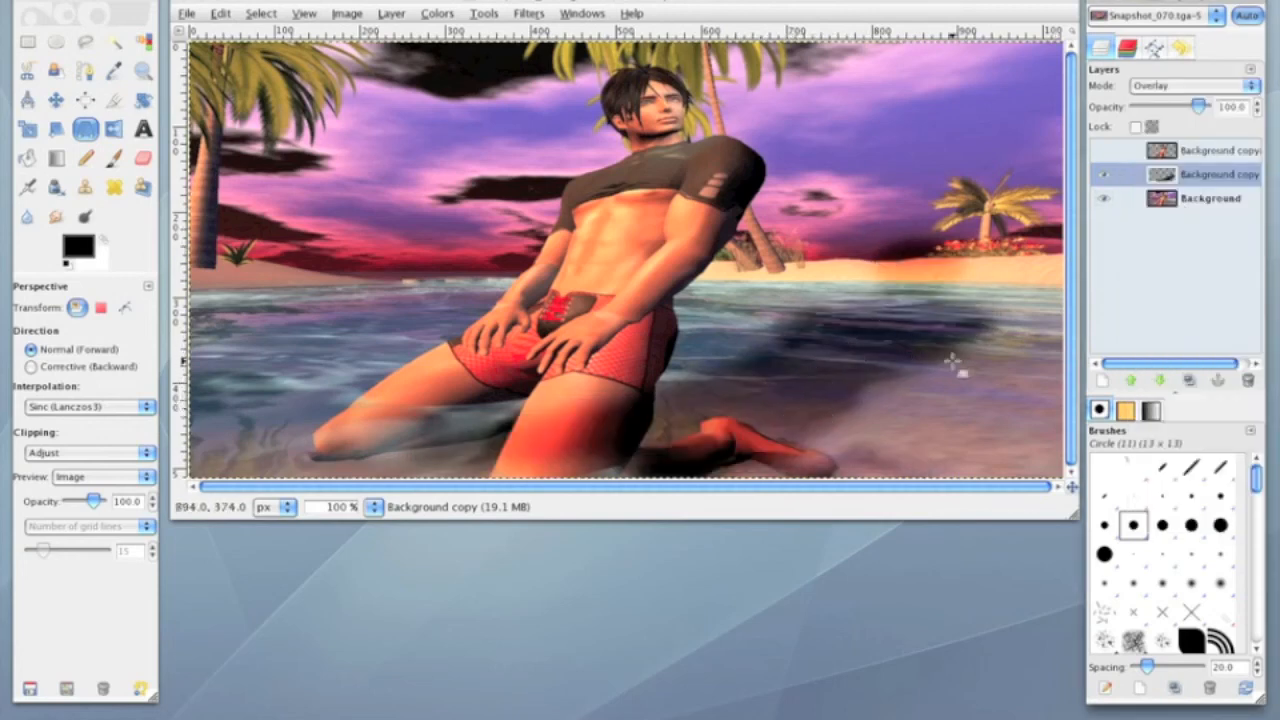
{"action": "mouse_move", "coordinate": [1197, 110]}
{"action": "left_mouse_down"}
{"action": "mouse_move", "coordinate": [1153, 112]}
{"action": "mouse_move", "coordinate": [1200, 113]}
{"action": "mouse_move", "coordinate": [1188, 116]}
{"action": "left_mouse_up"}
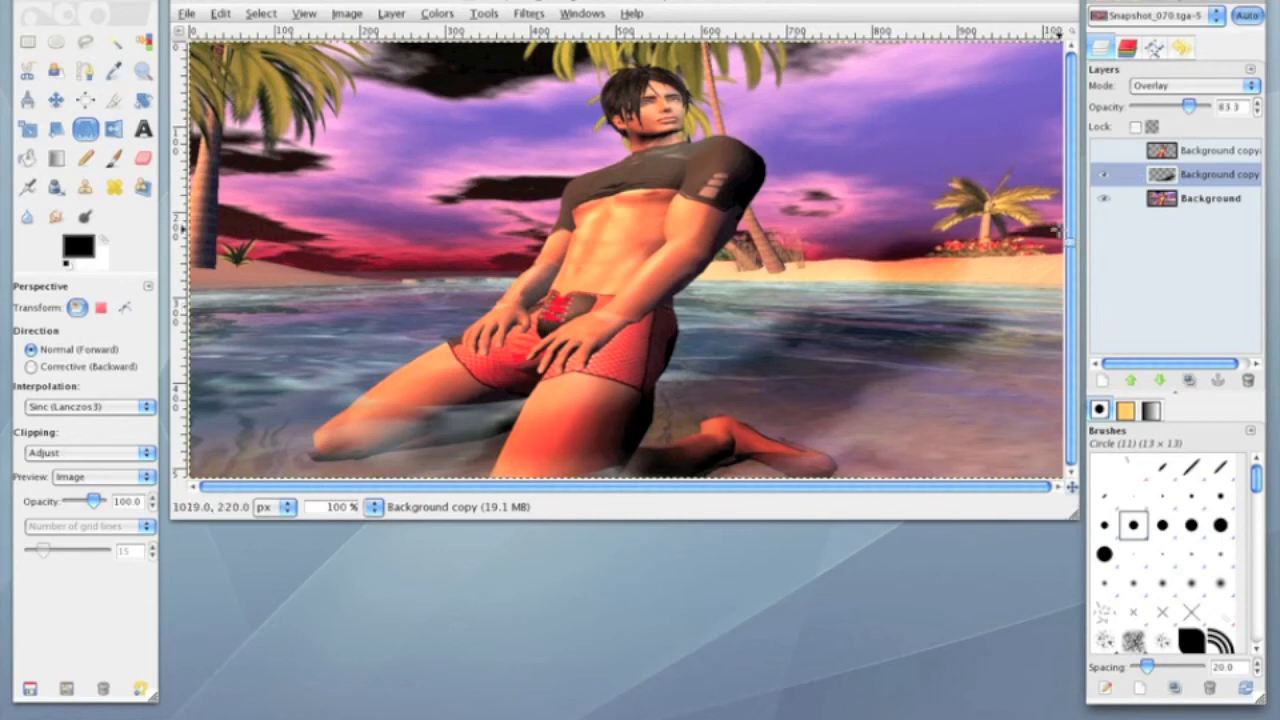
Step: Show the top cutout layer of the figure and raise its contrast to 14 with Brightness-Contrast
{"action": "left_click", "coordinate": [1204, 150]}
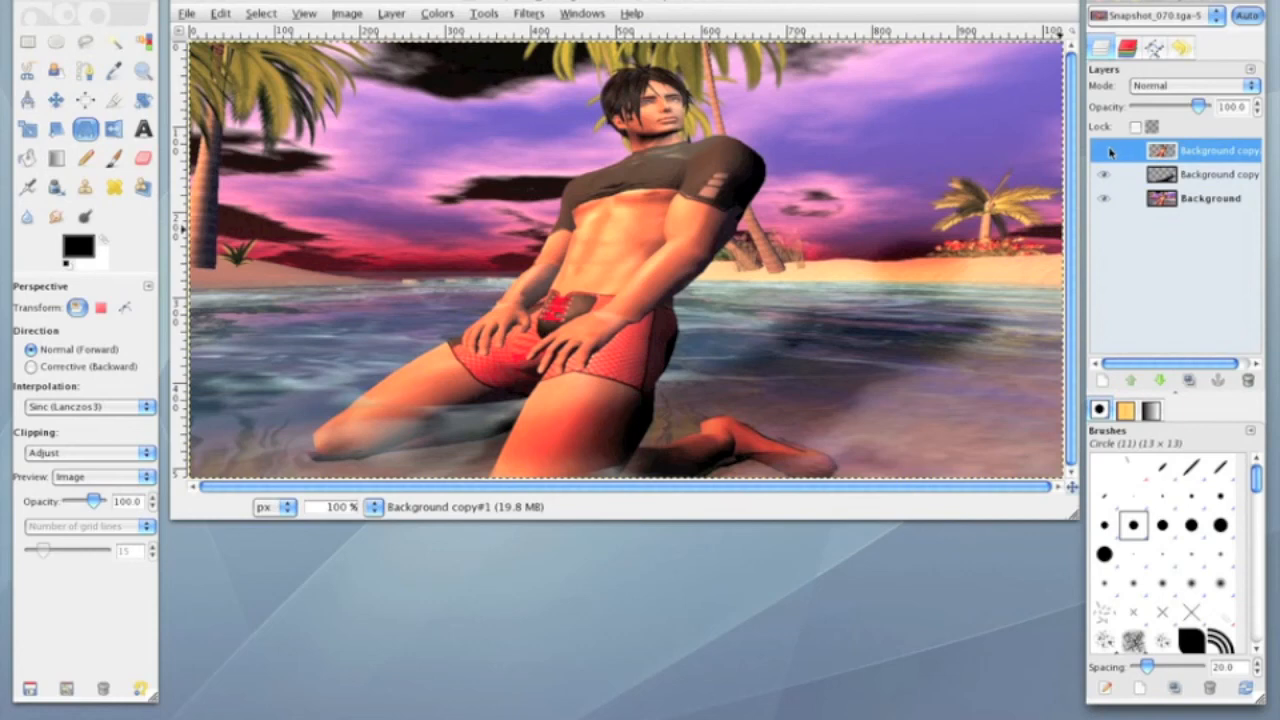
{"action": "left_click", "coordinate": [1108, 151]}
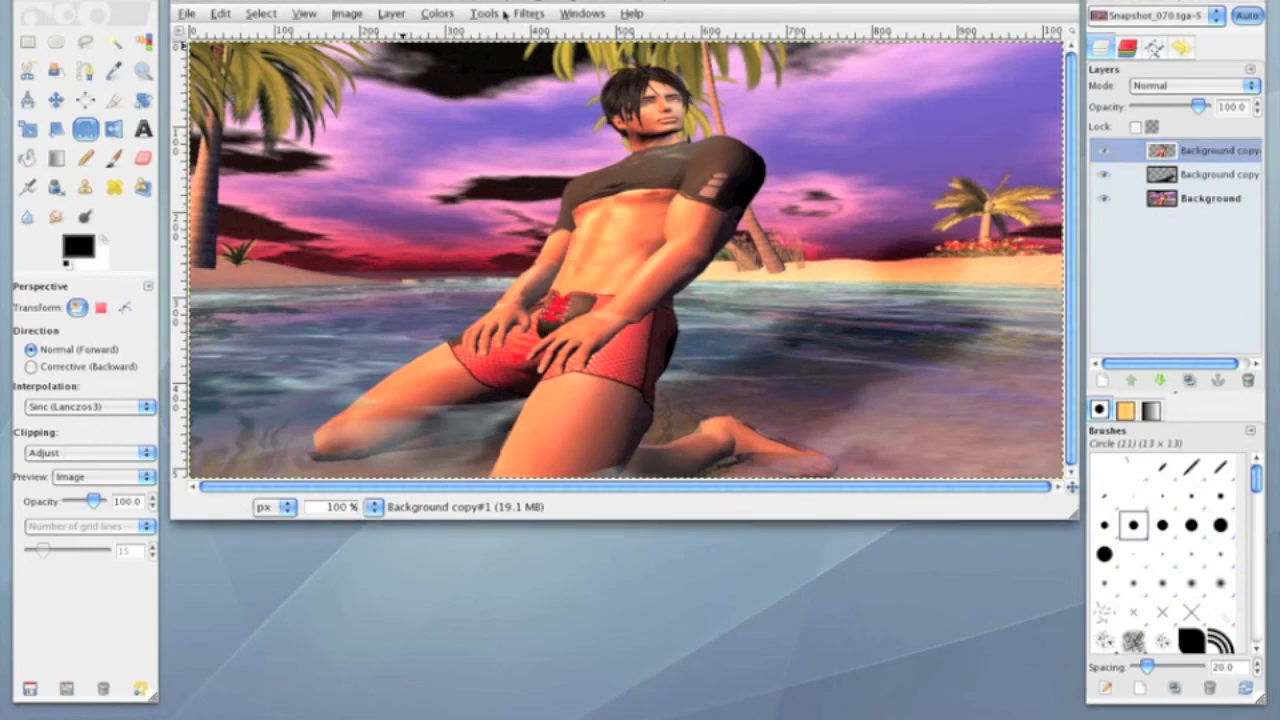
{"action": "left_click", "coordinate": [437, 14]}
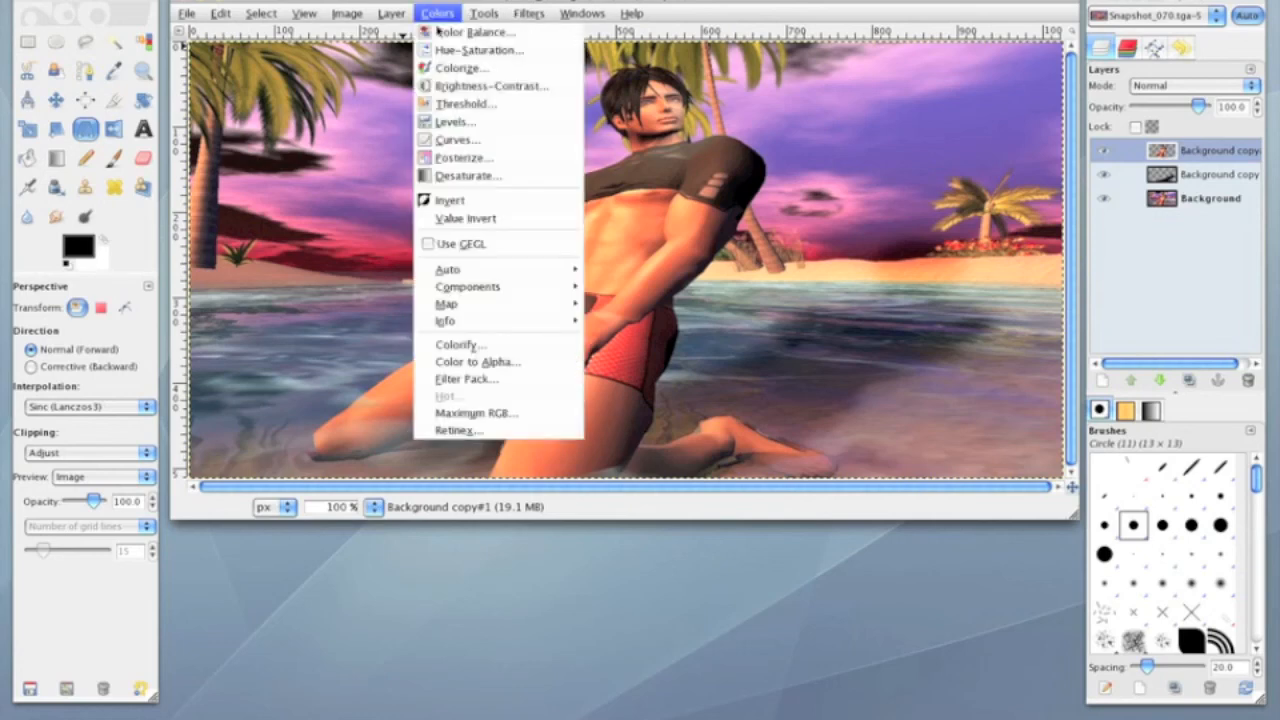
{"action": "left_click", "coordinate": [440, 87]}
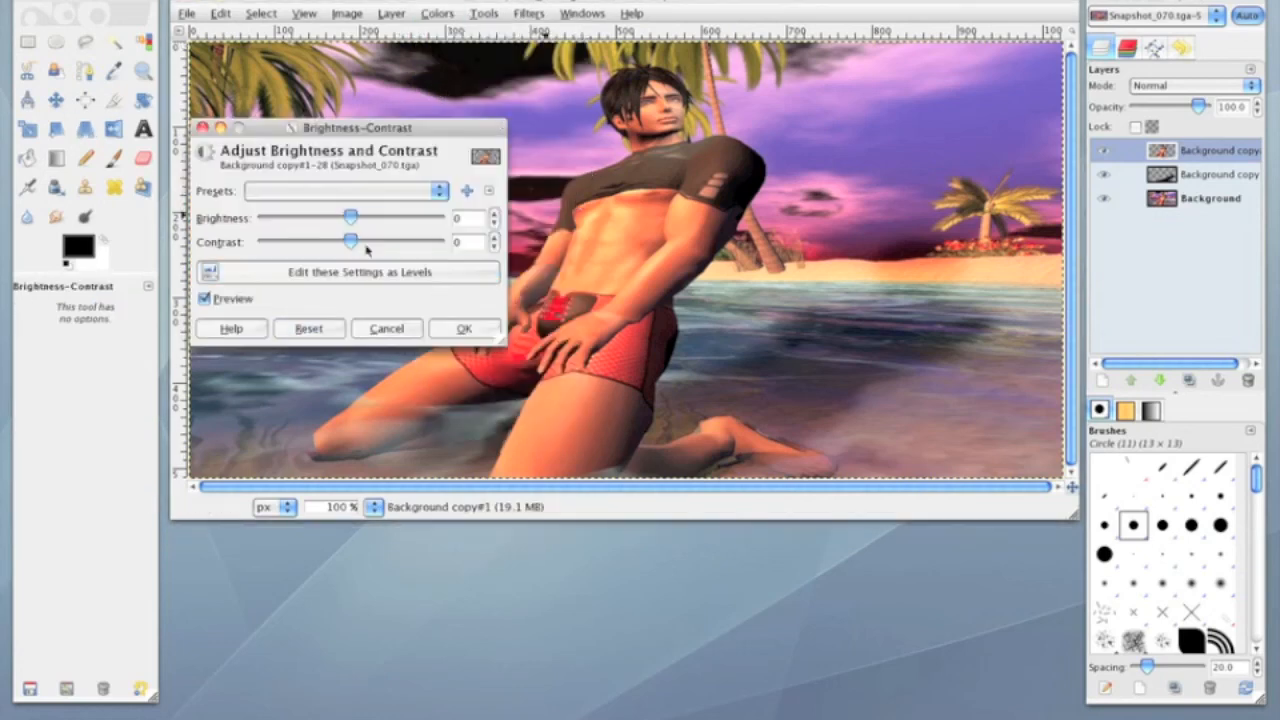
{"action": "left_click_drag", "start_coordinate": [351, 243], "coordinate": [364, 246]}
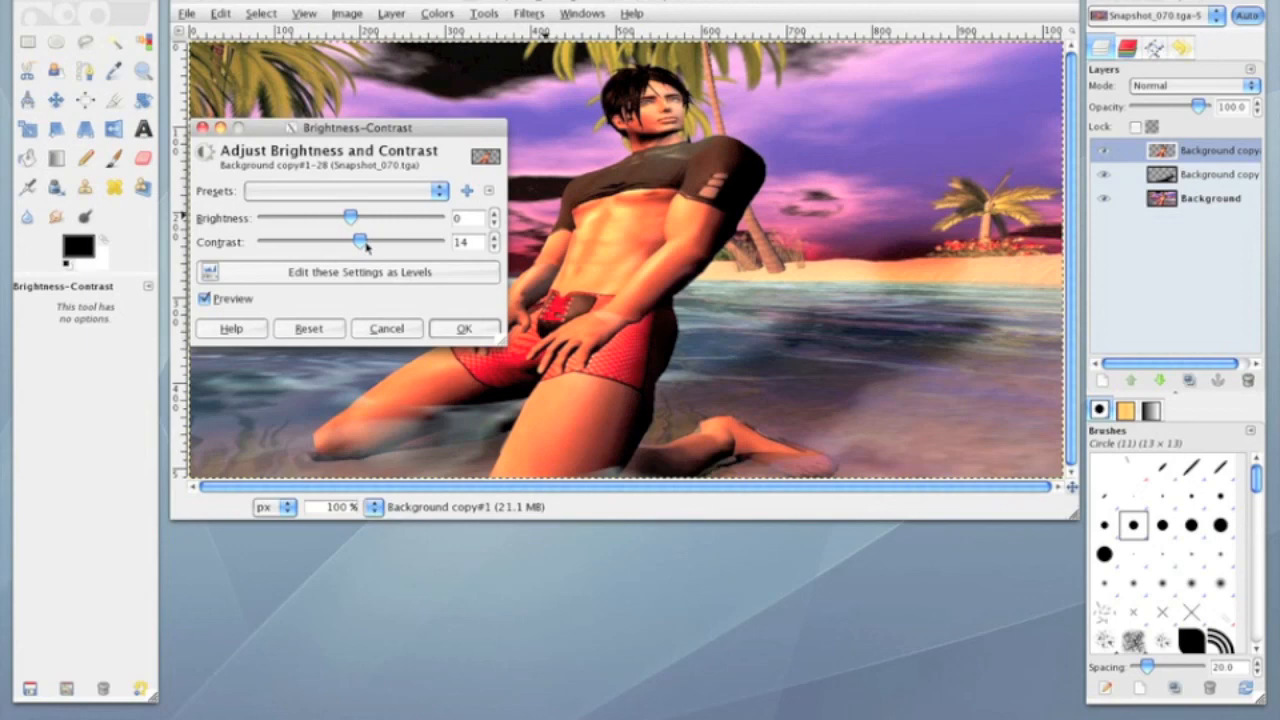
{"action": "left_click", "coordinate": [438, 327]}
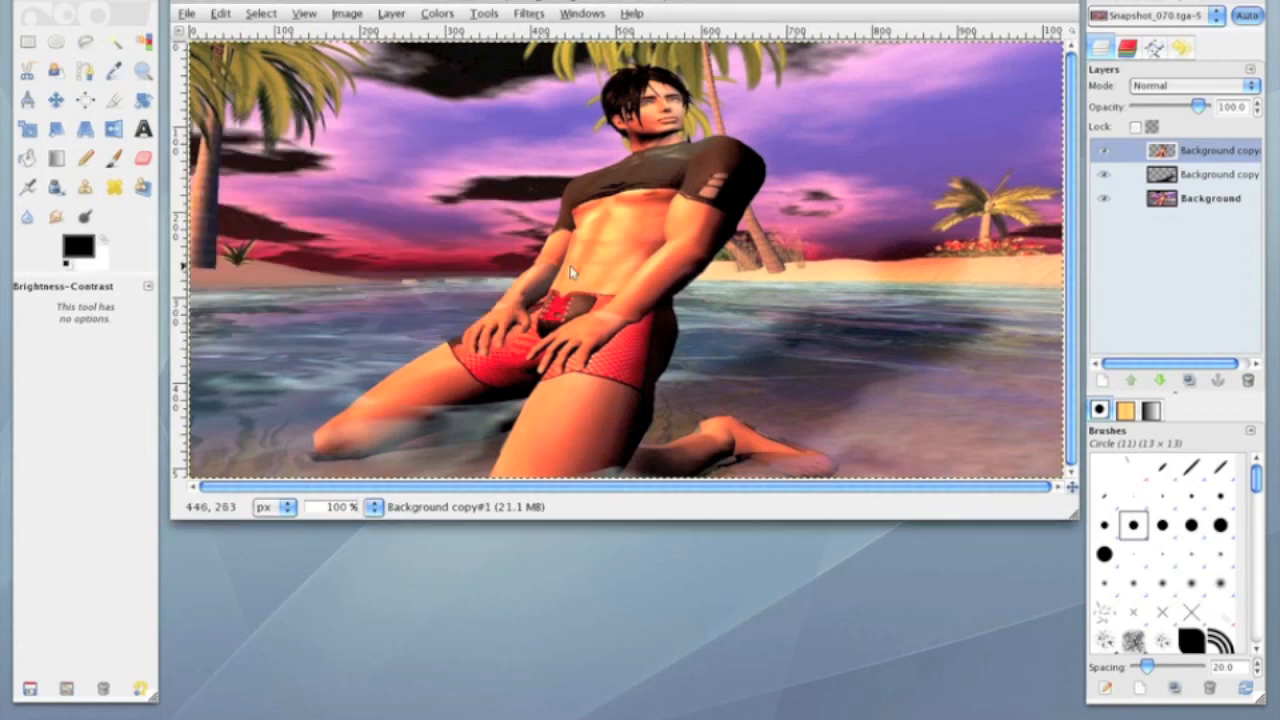